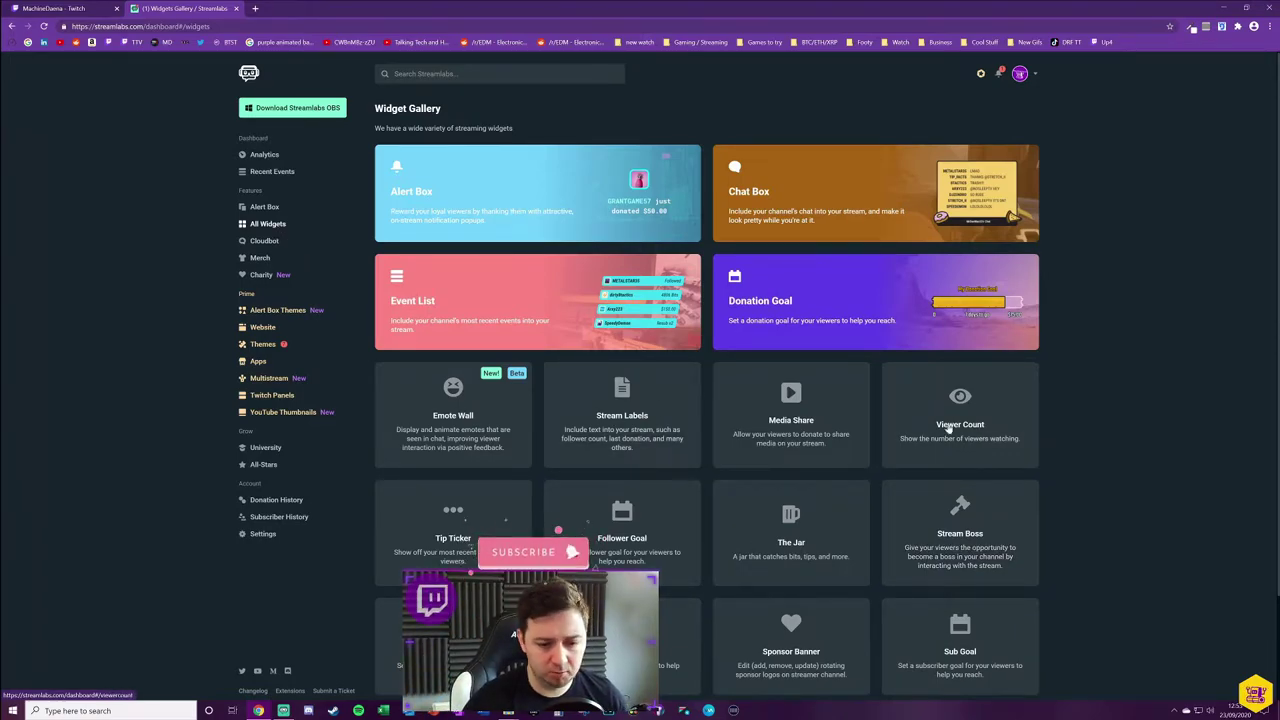
Find the Stream Boss widget in the widget gallery and open its page.
scroll(958, 447, down, 1)
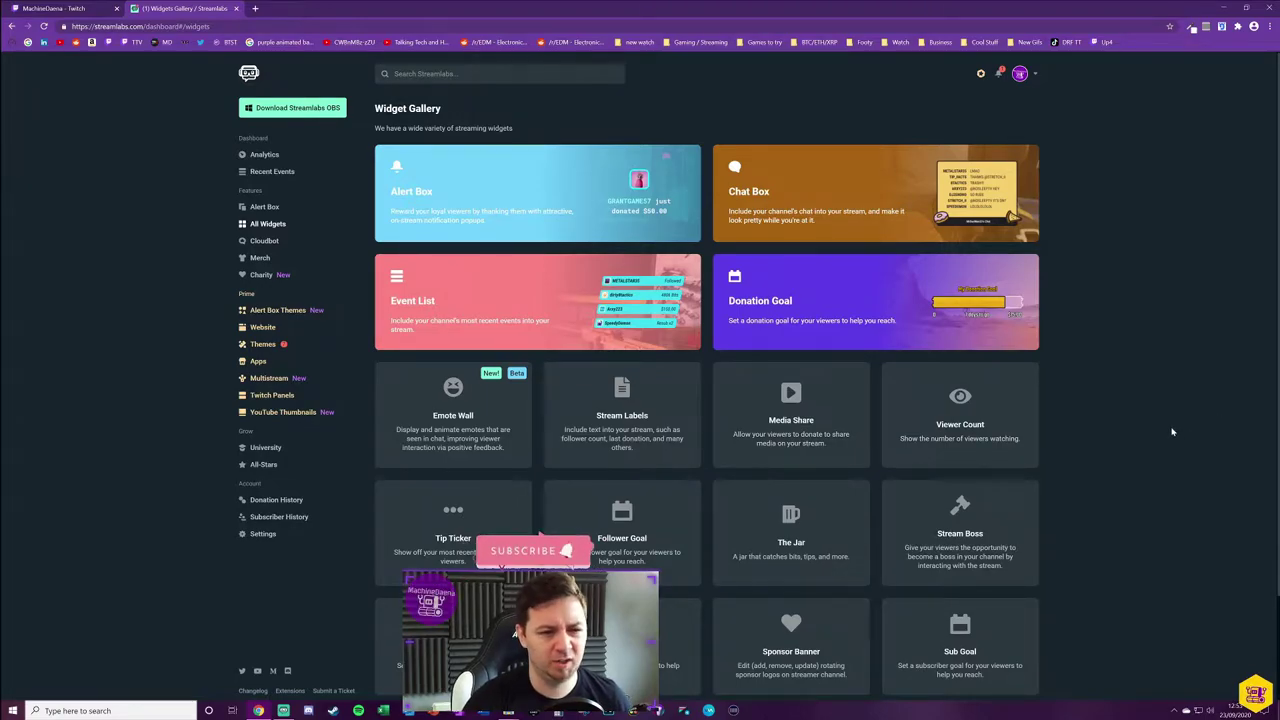
scroll(1173, 425, down, 2)
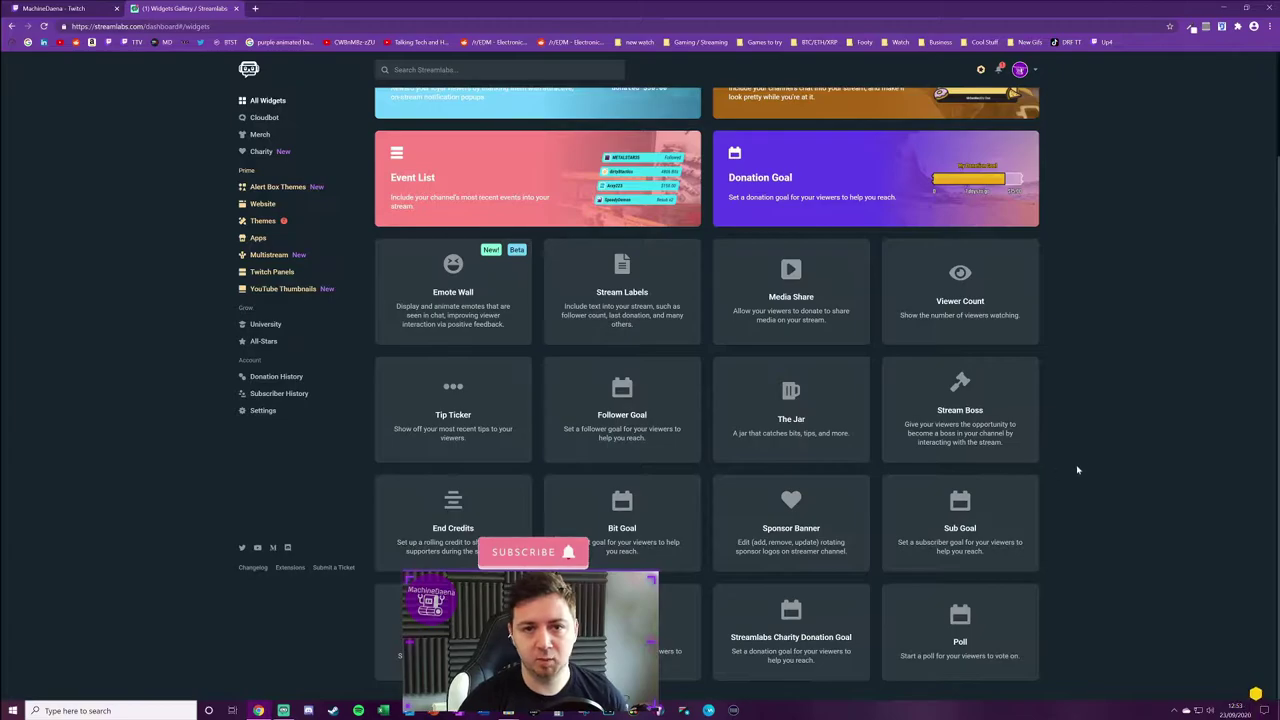
scroll(965, 410, up, 1)
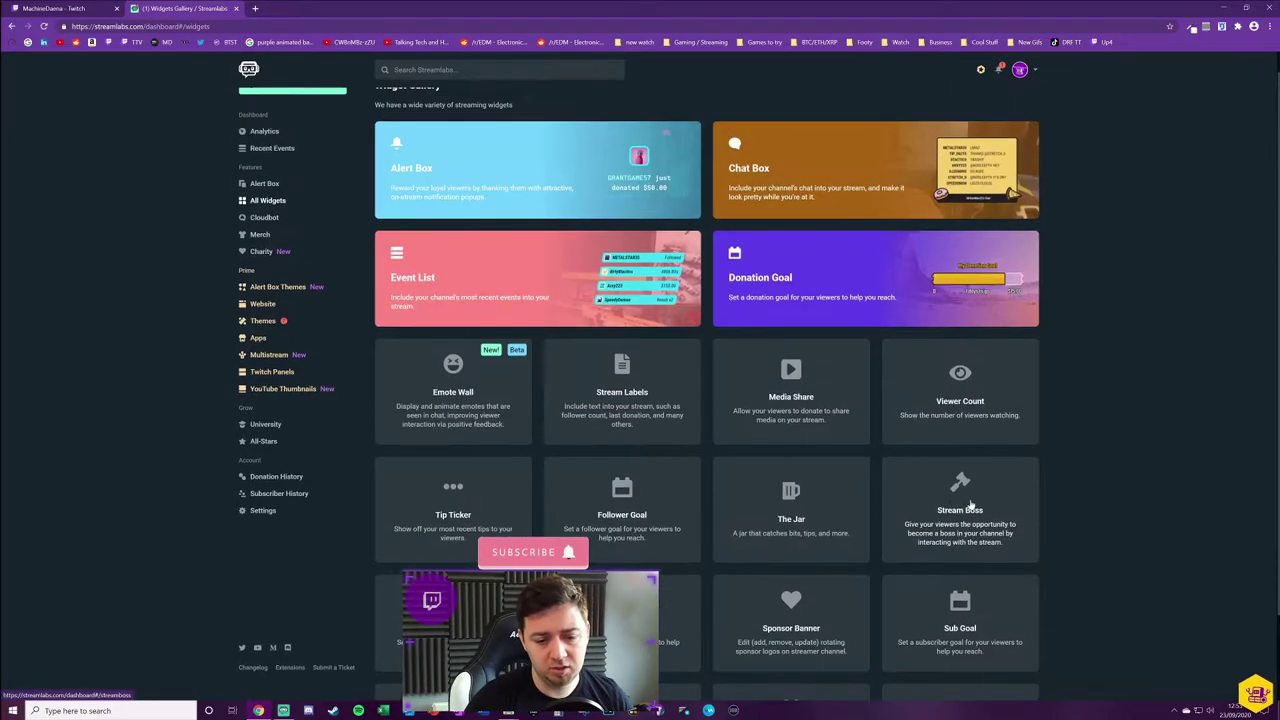
click(967, 514)
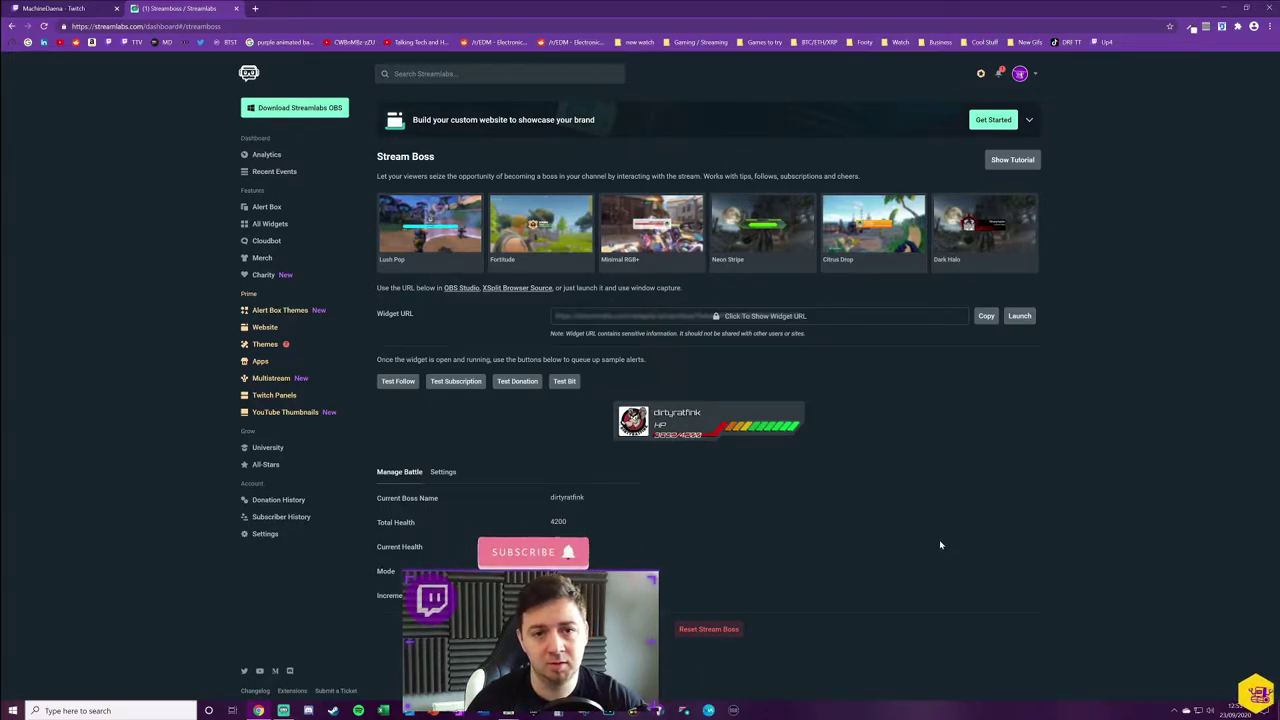
Send a test bit and a test follow to the Stream Boss widget, and check the widget URL usage note.
click(565, 386)
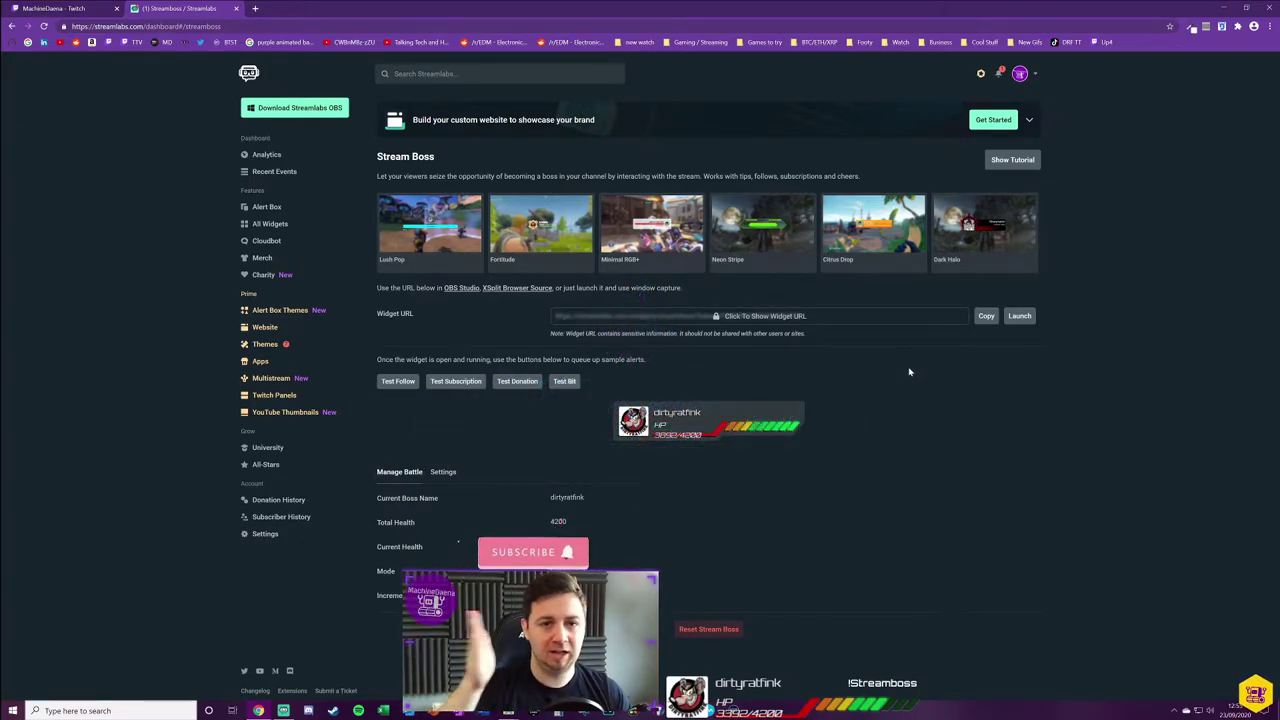
click(396, 382)
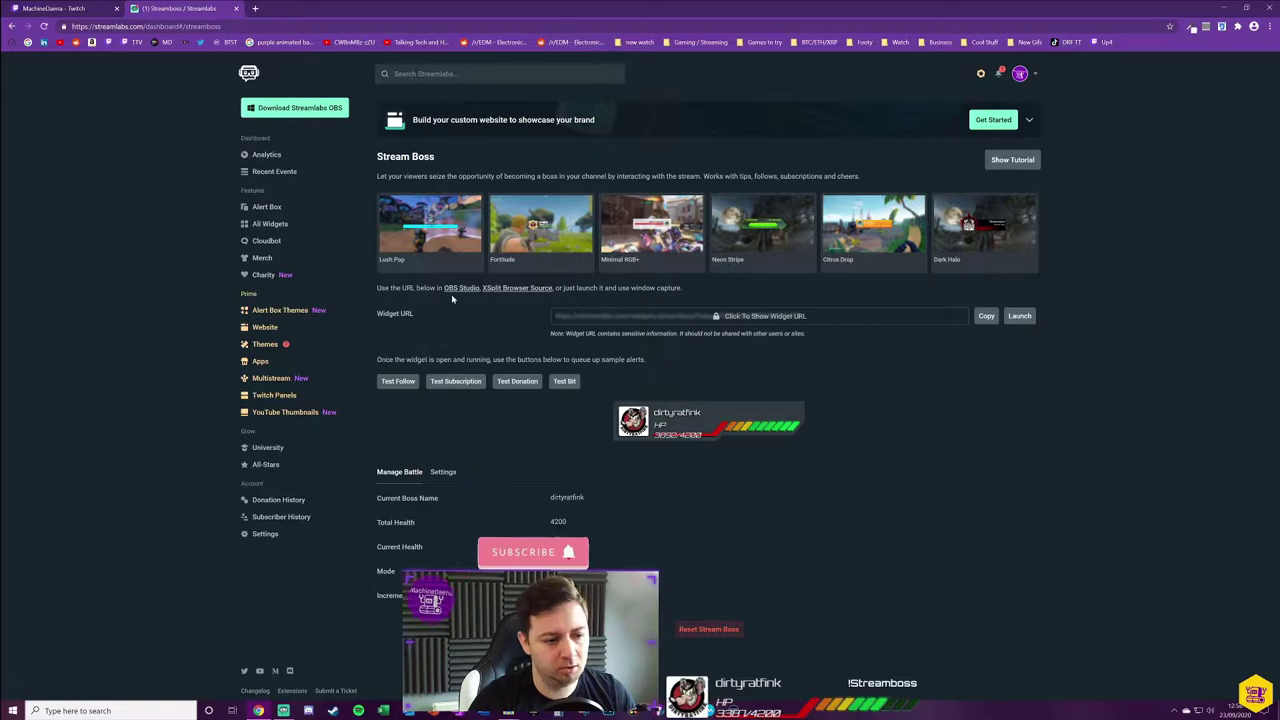
drag(710, 294, 586, 291)
click(588, 306)
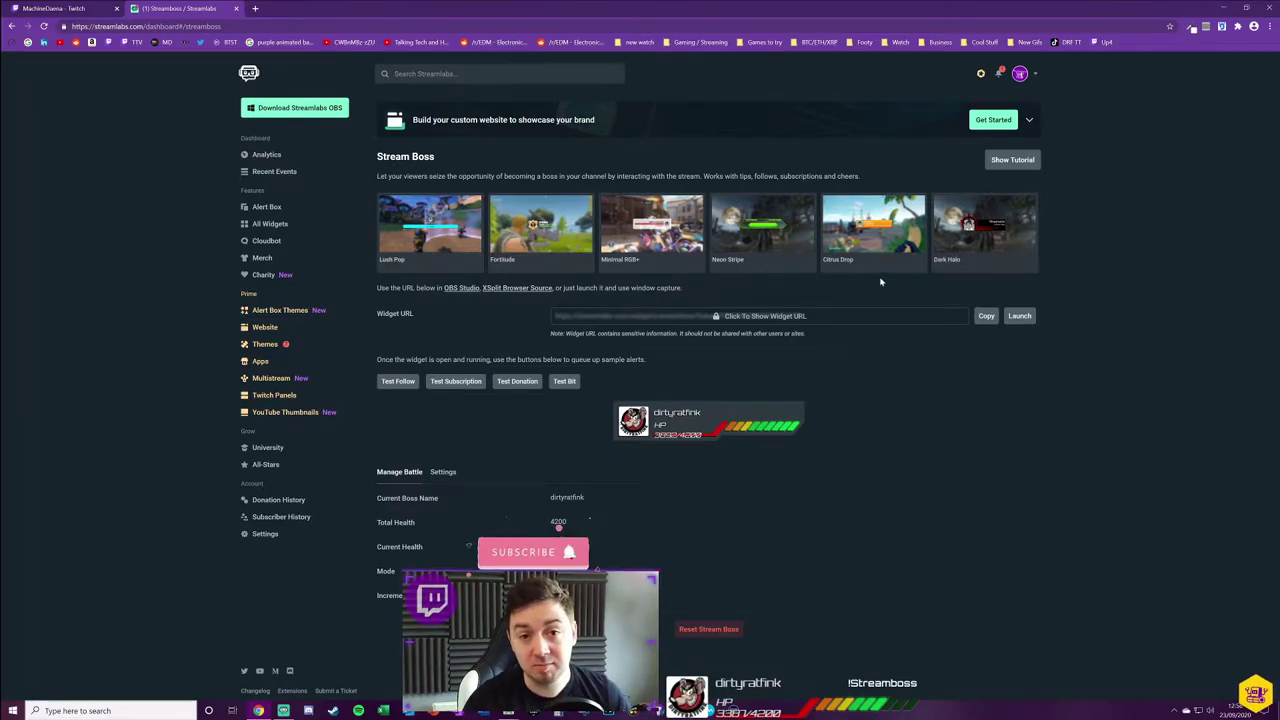
Open the Stream Boss settings and examine the damage values per follower, bit, subscriber and dollar donation.
click(442, 472)
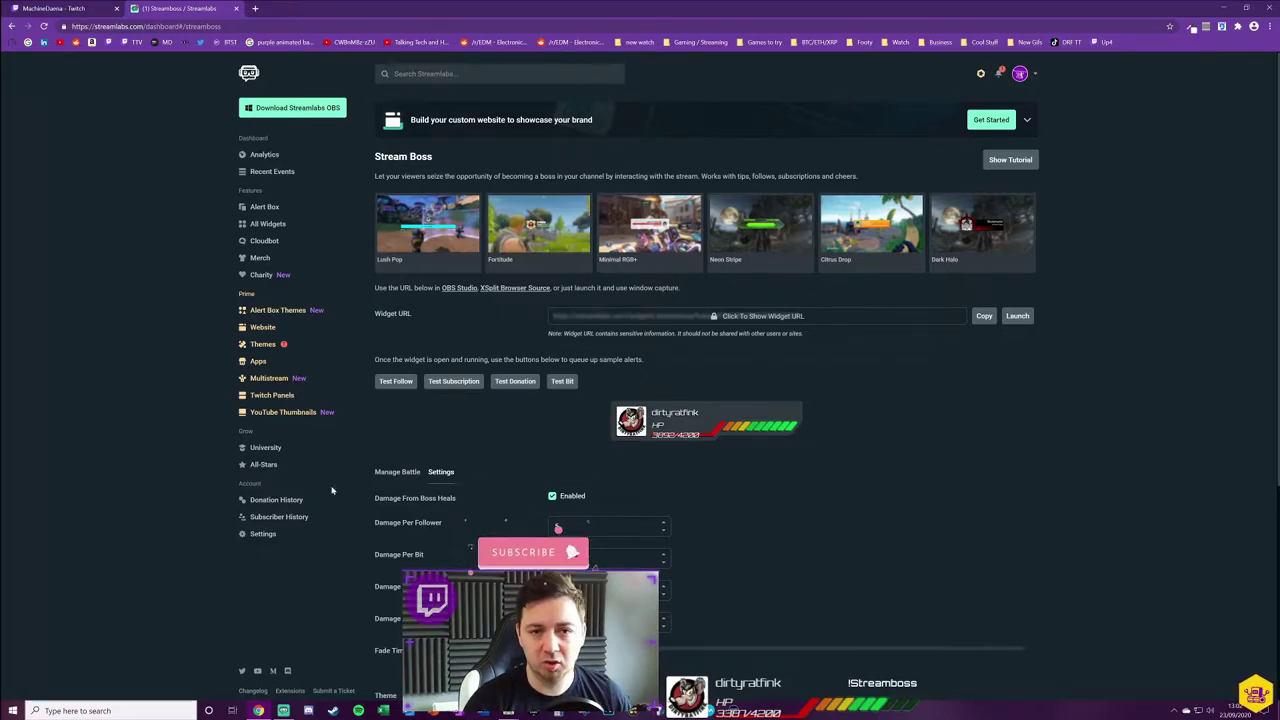
scroll(613, 494, down, 1)
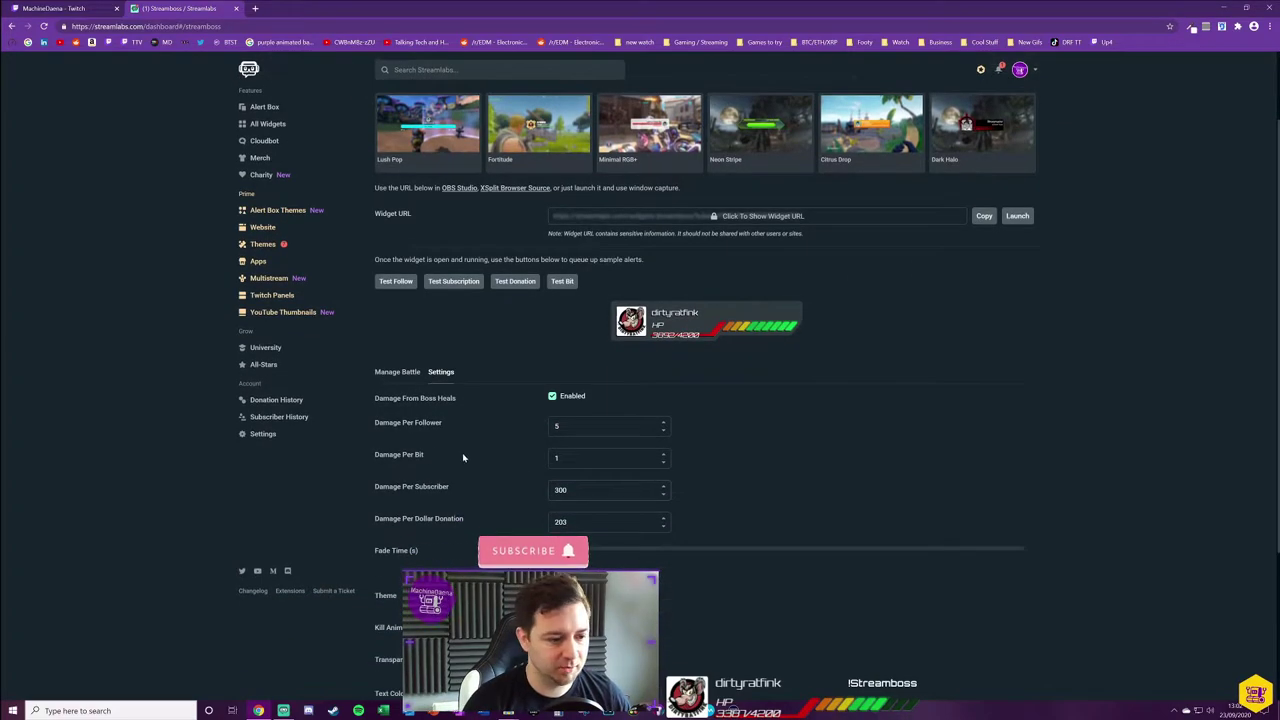
click(405, 455)
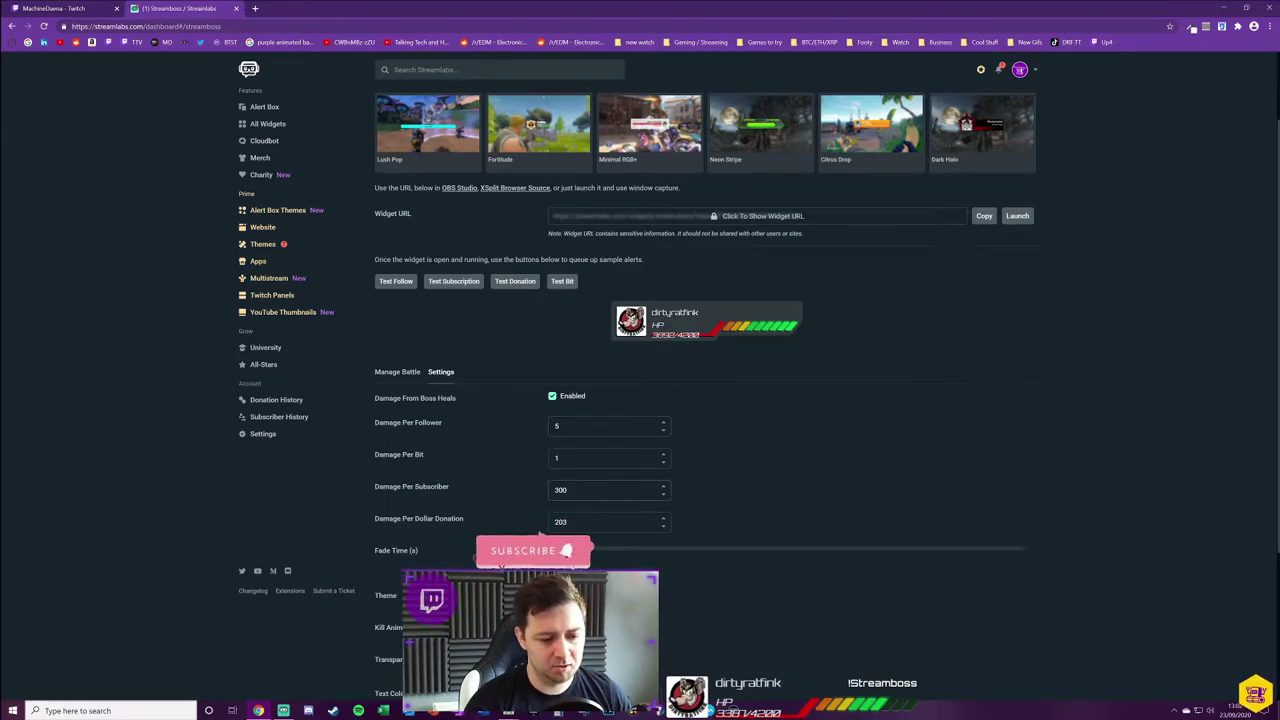
click(429, 489)
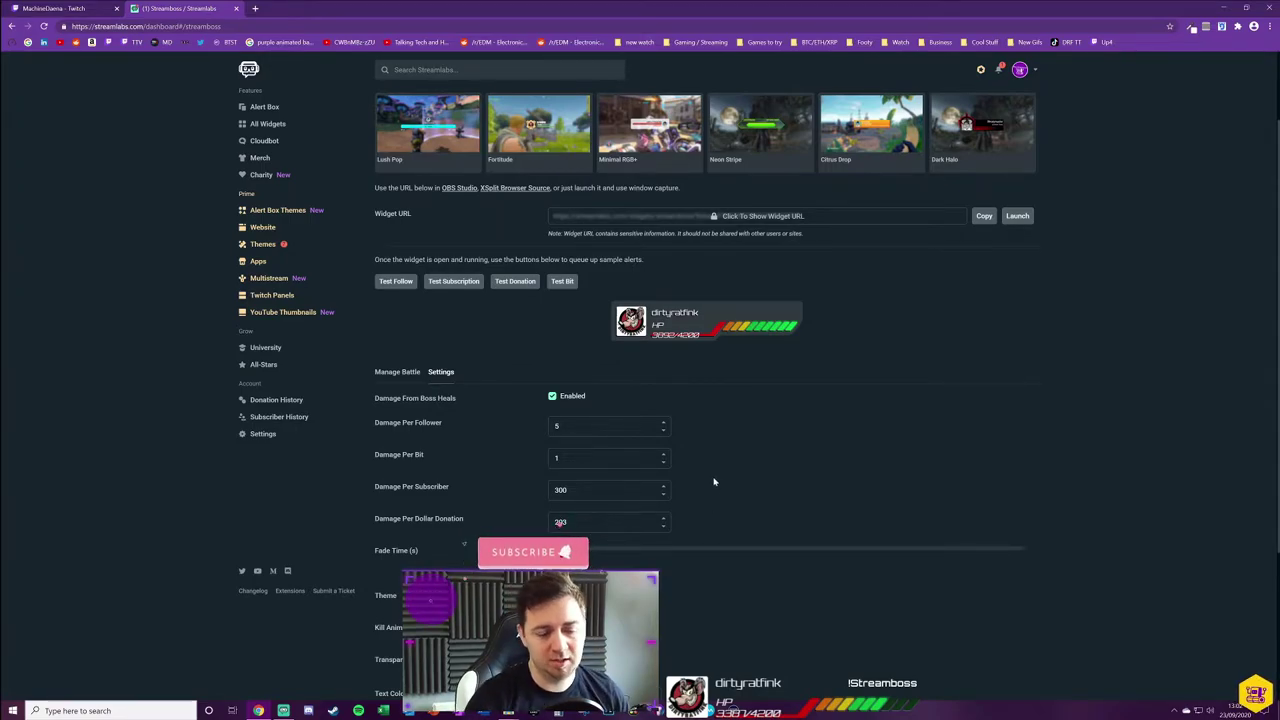
scroll(562, 342, down, 1)
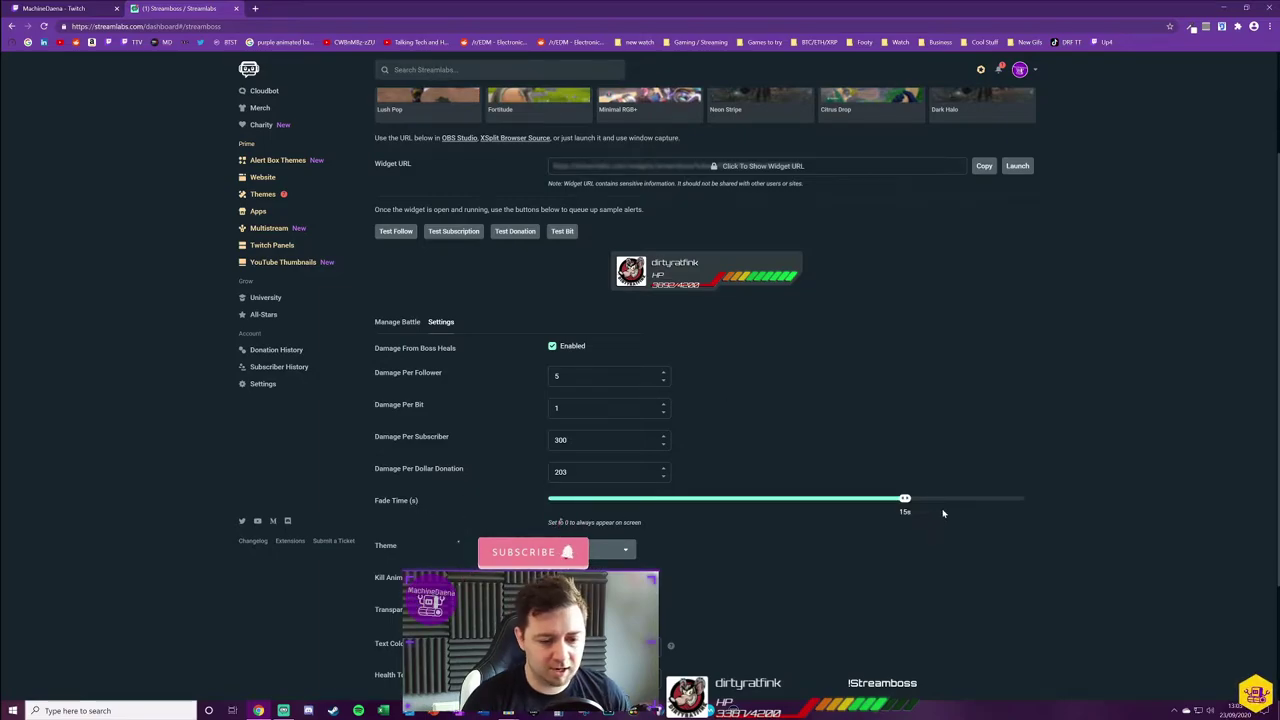
Try several fade times for the Stream Boss and set Fade Time to 0 s.
drag(905, 499, 431, 517)
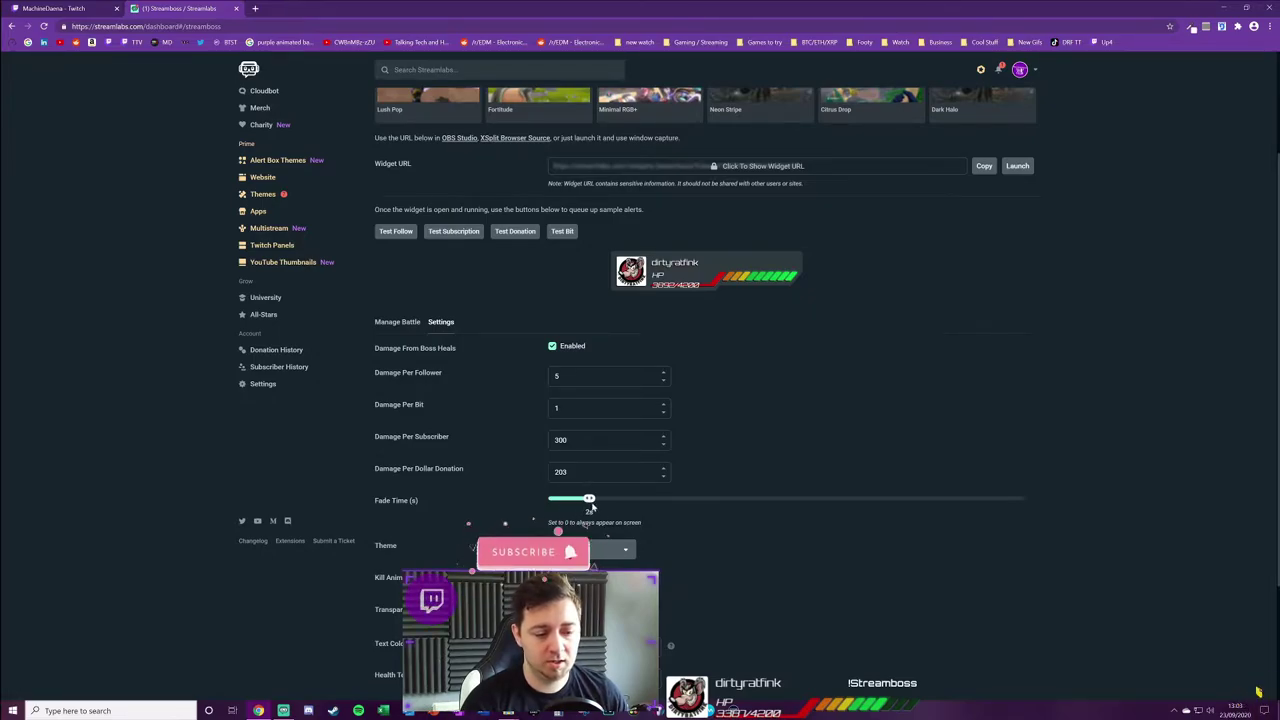
drag(593, 507, 786, 515)
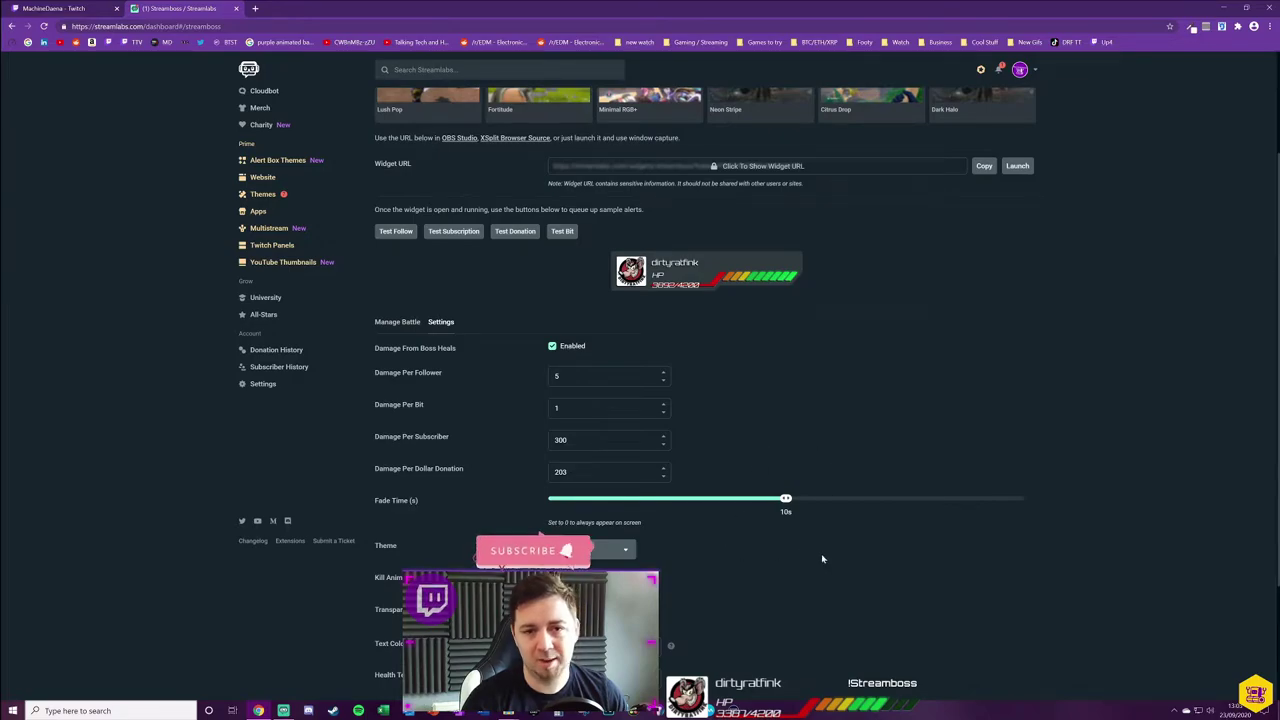
click(1030, 498)
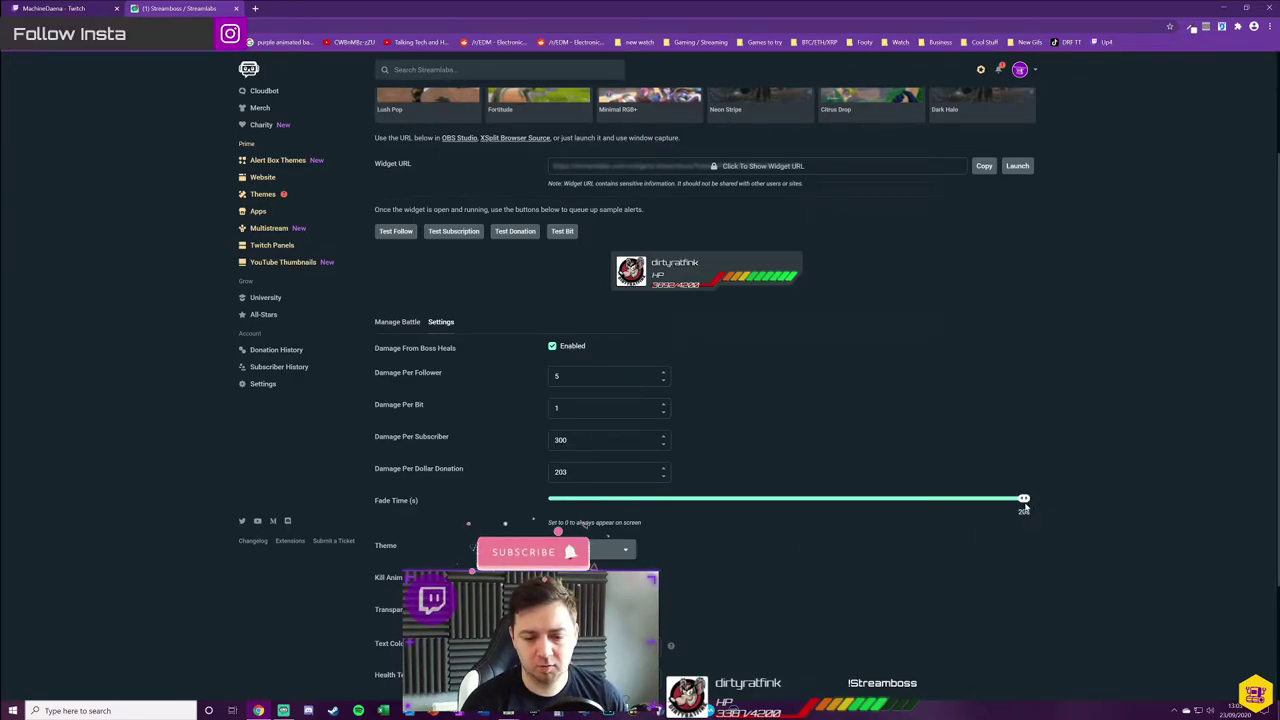
drag(1024, 500, 548, 498)
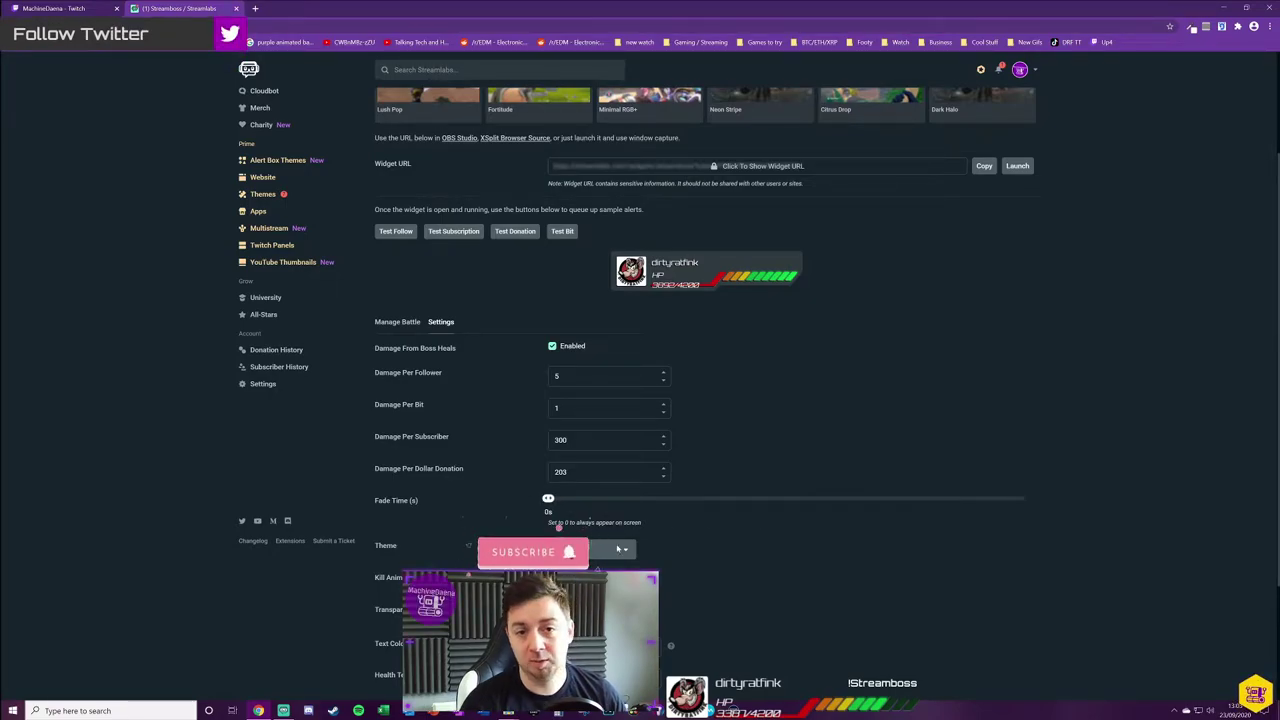
Try different themes for the Stream Boss health bar, ending with Slim.
scroll(744, 555, down, 1)
click(624, 449)
click(612, 490)
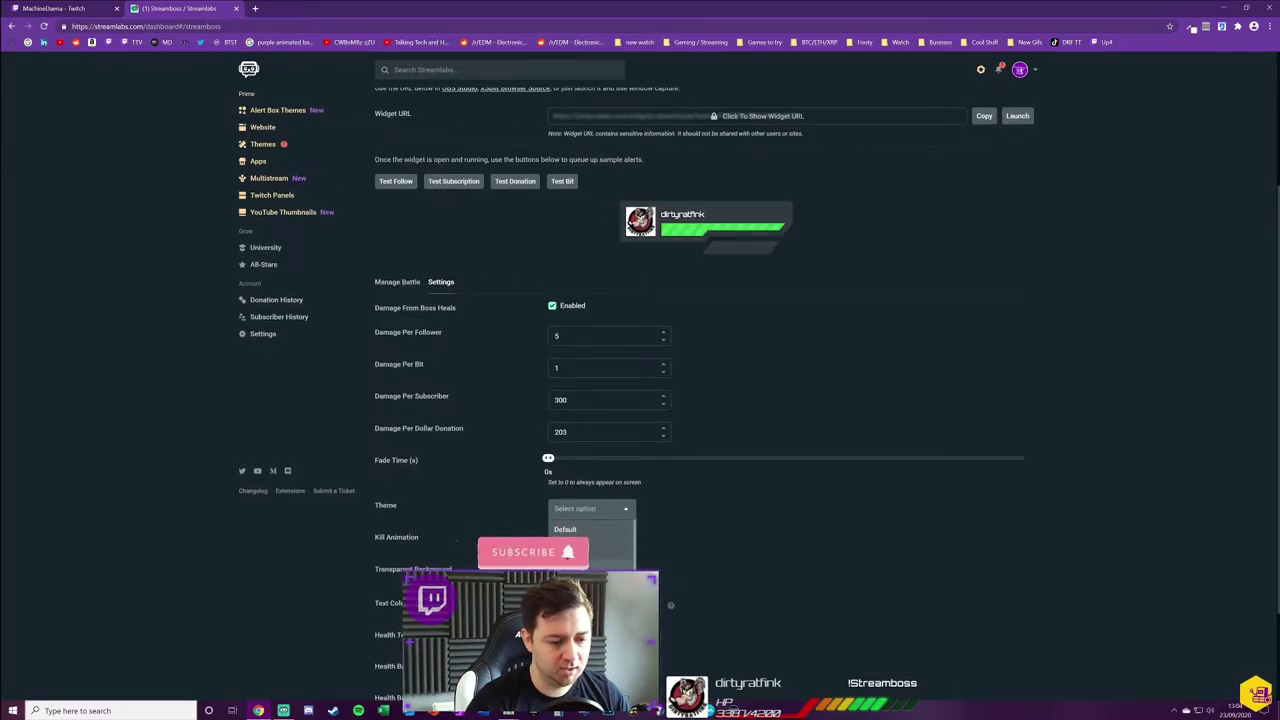
key(Down)
click(616, 484)
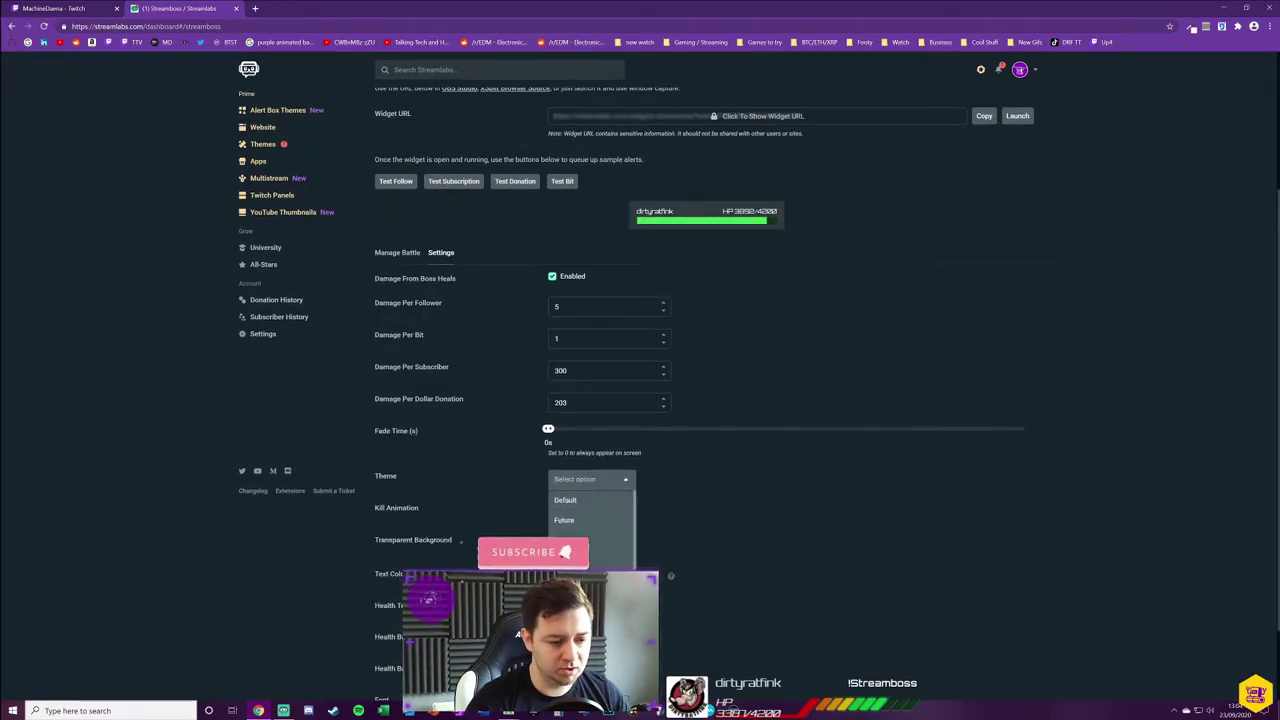
click(849, 486)
click(616, 484)
key(Down)
key(Down)
key(Return)
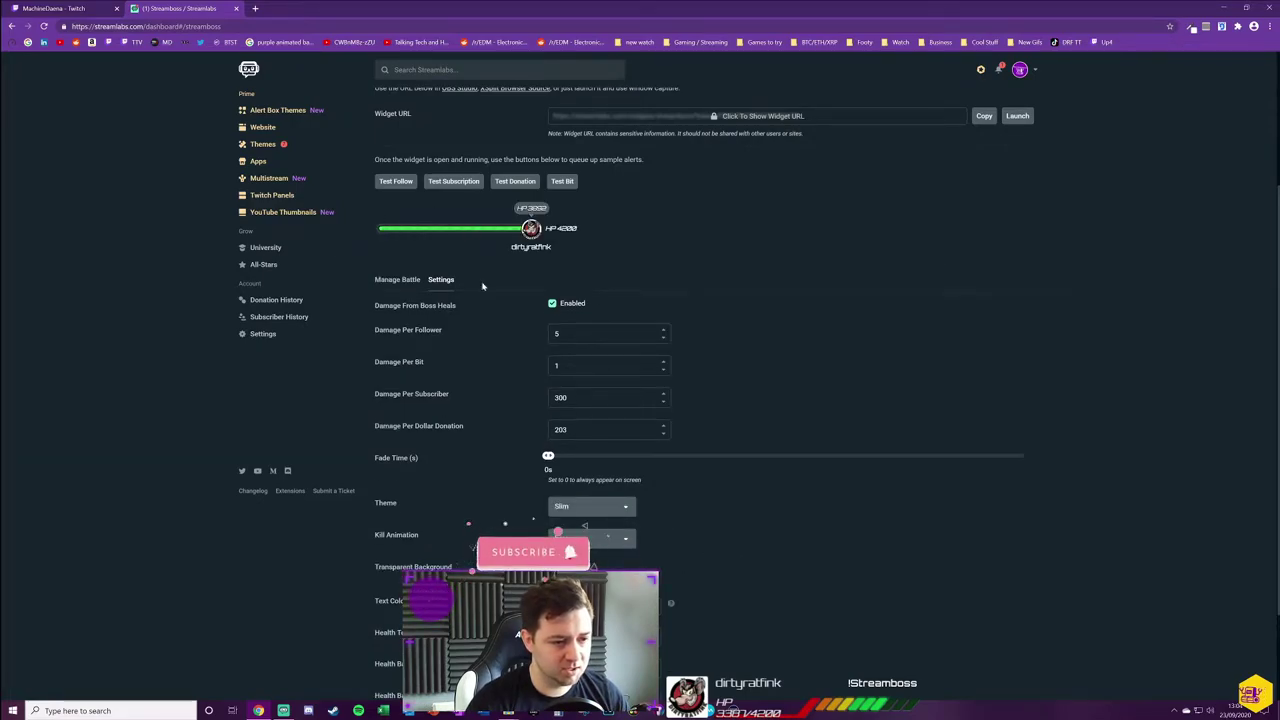
Set the Stream Boss theme to Curved.
click(618, 510)
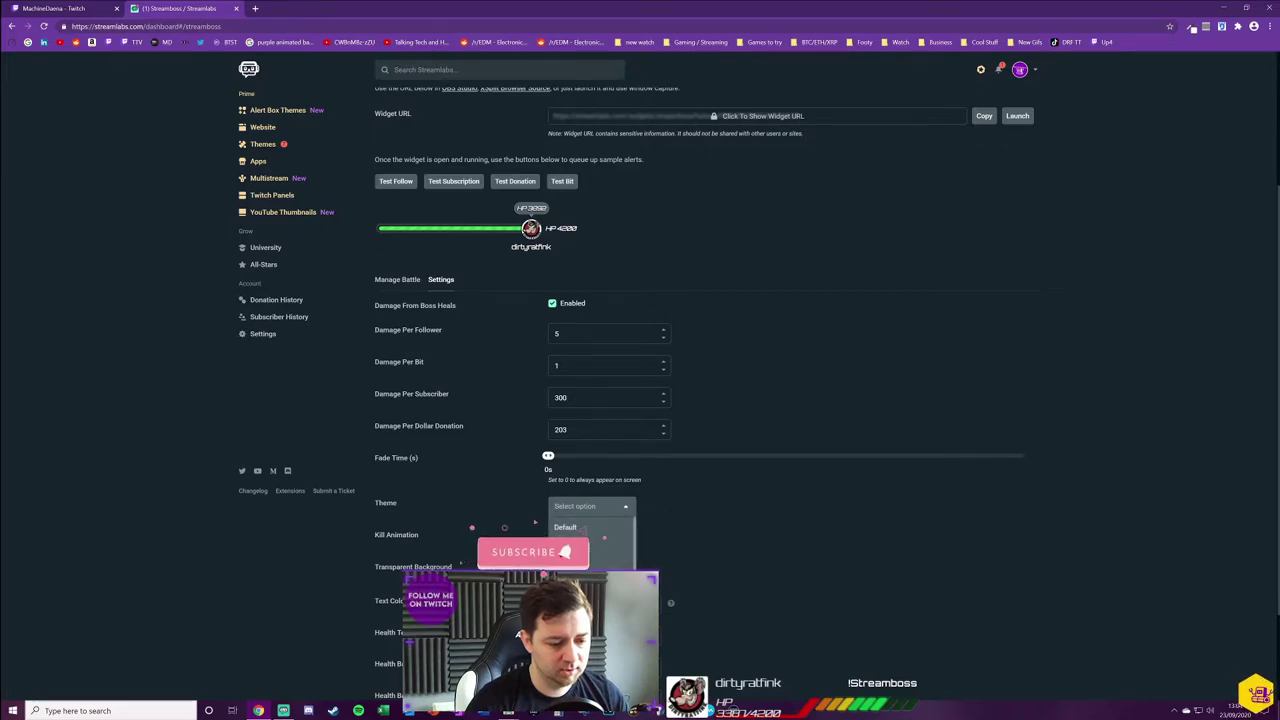
key(Down)
key(Return)
click(617, 499)
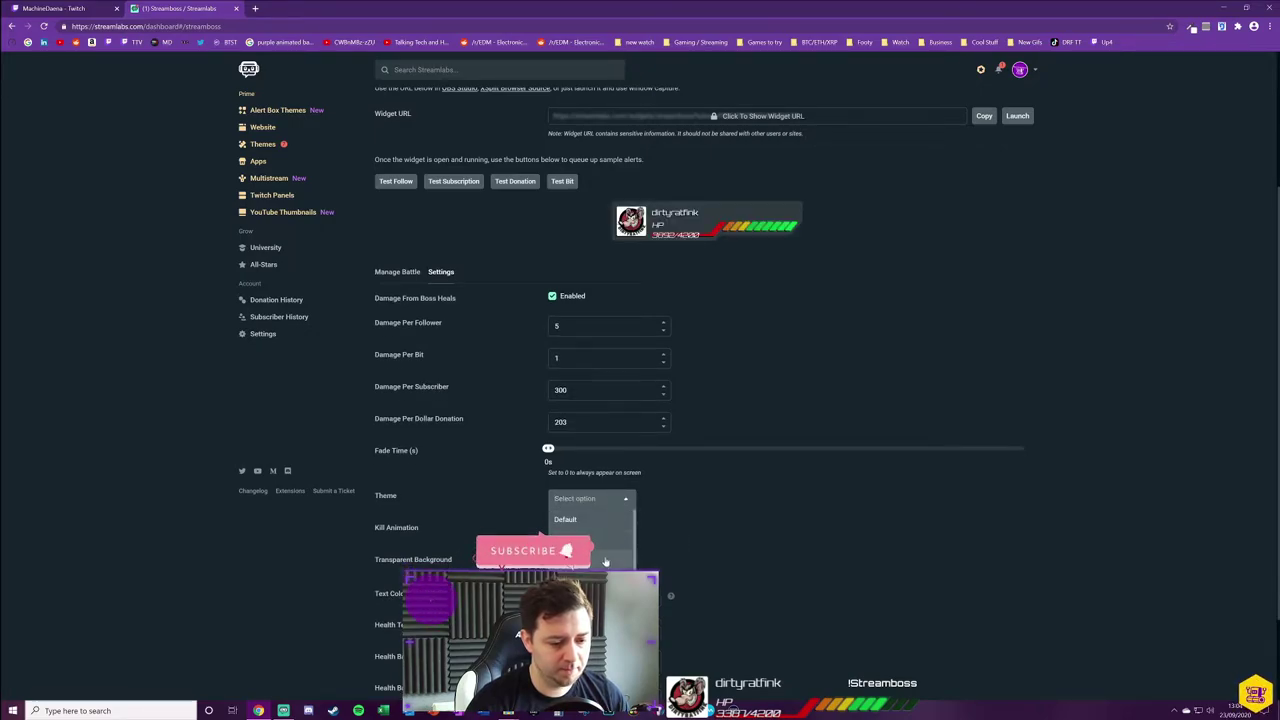
click(834, 516)
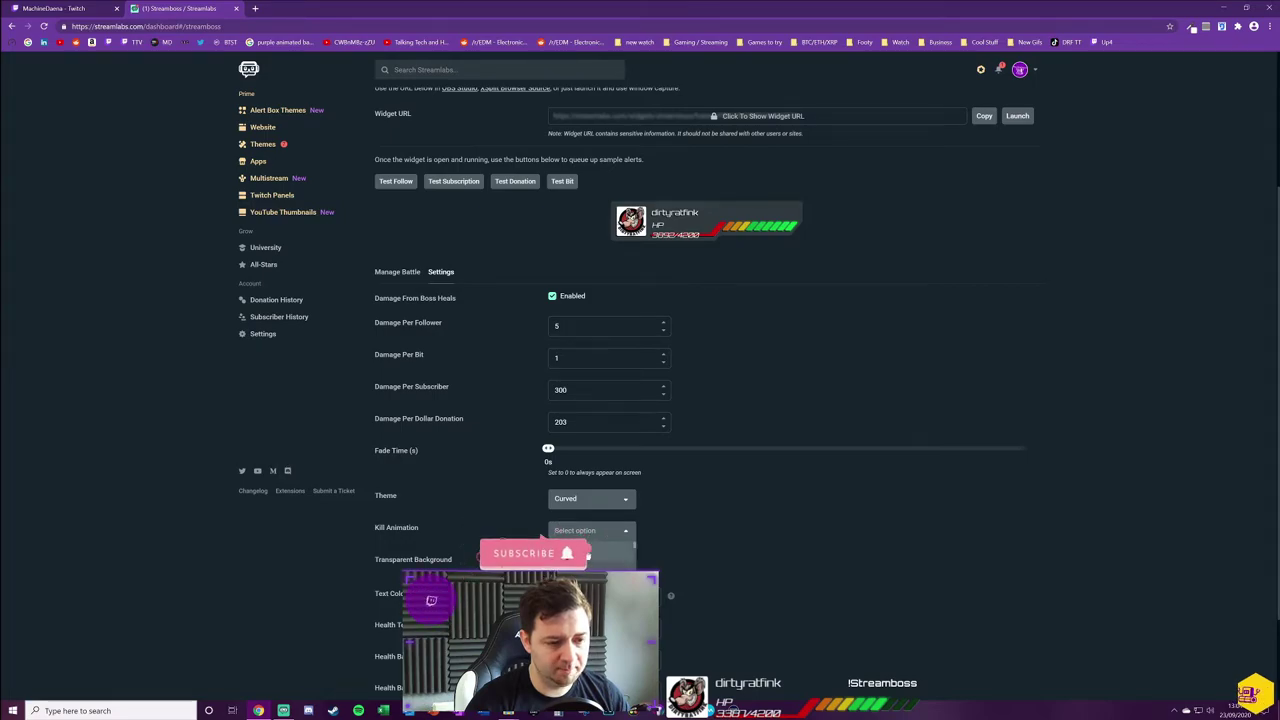
Try the pulse kill animation and set Kill Animation to bounce.
click(590, 548)
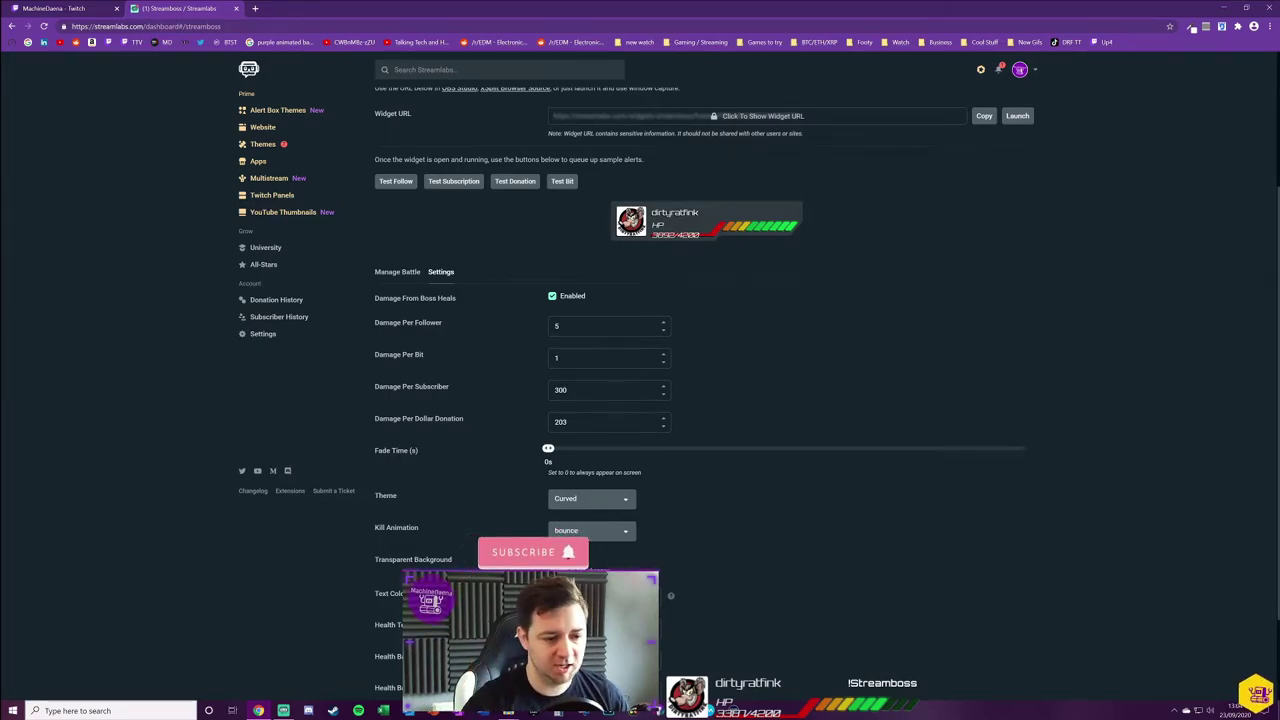
click(602, 532)
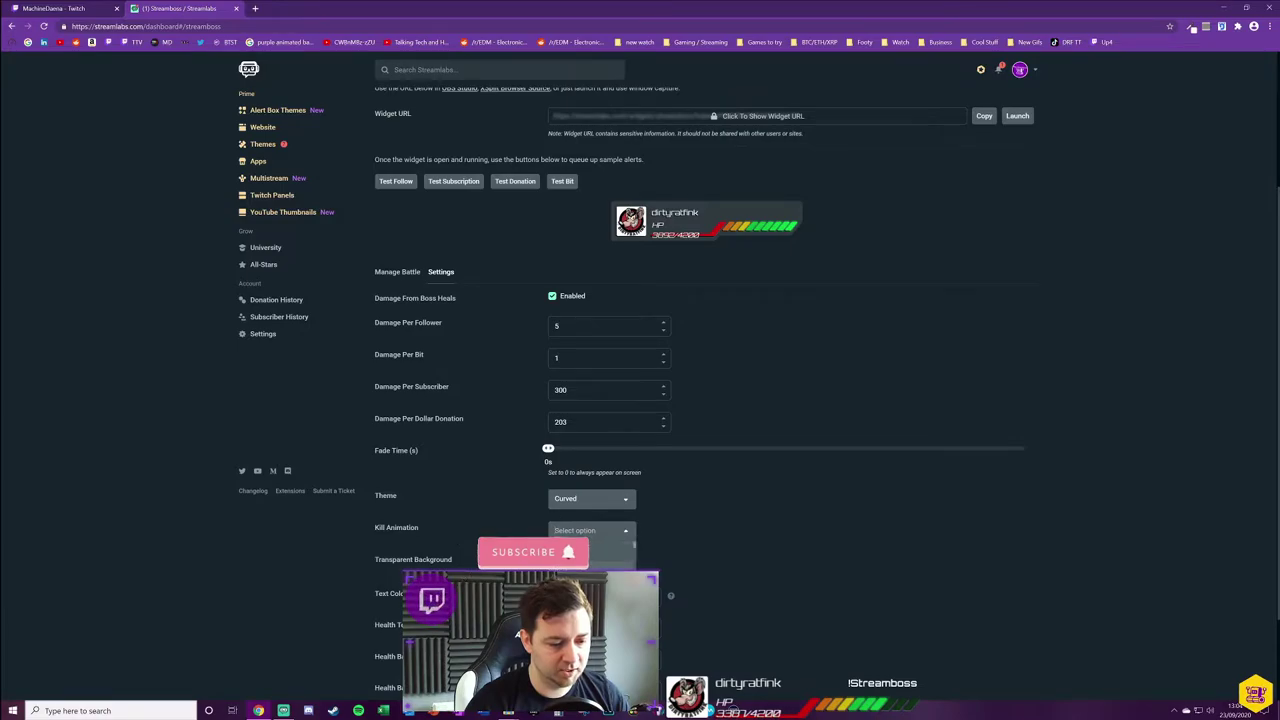
click(598, 562)
click(602, 530)
click(598, 562)
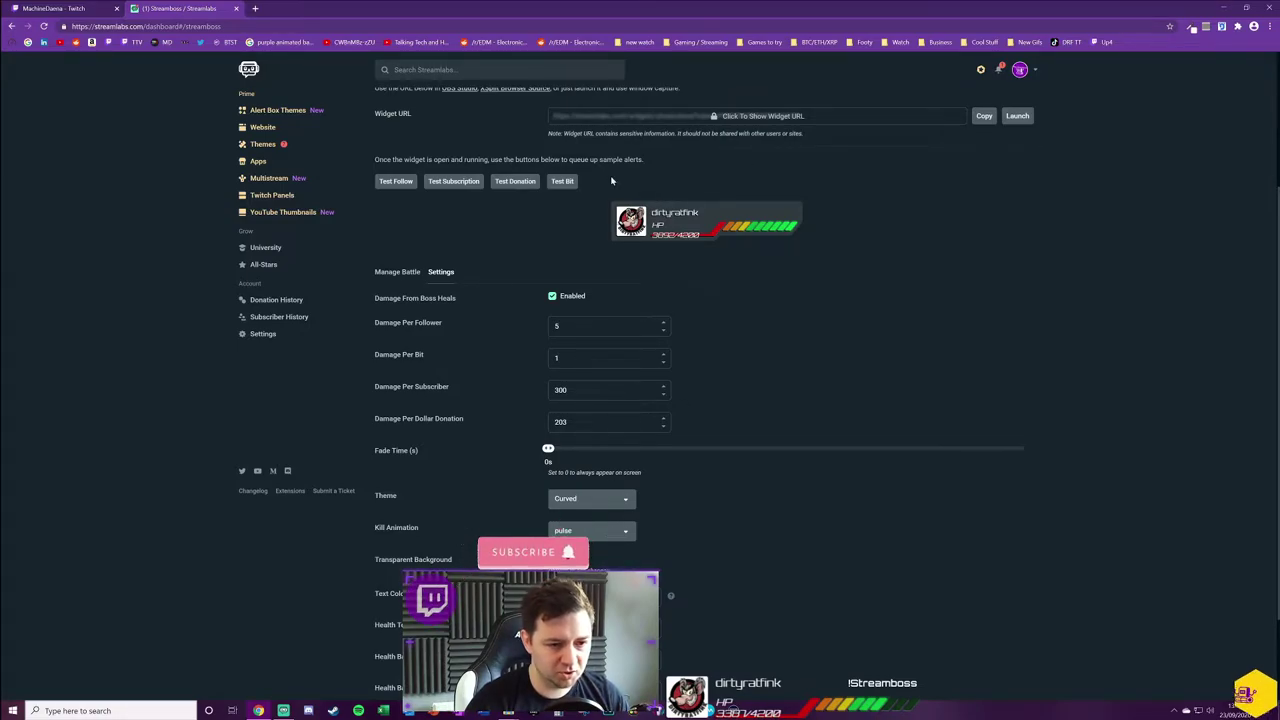
click(598, 565)
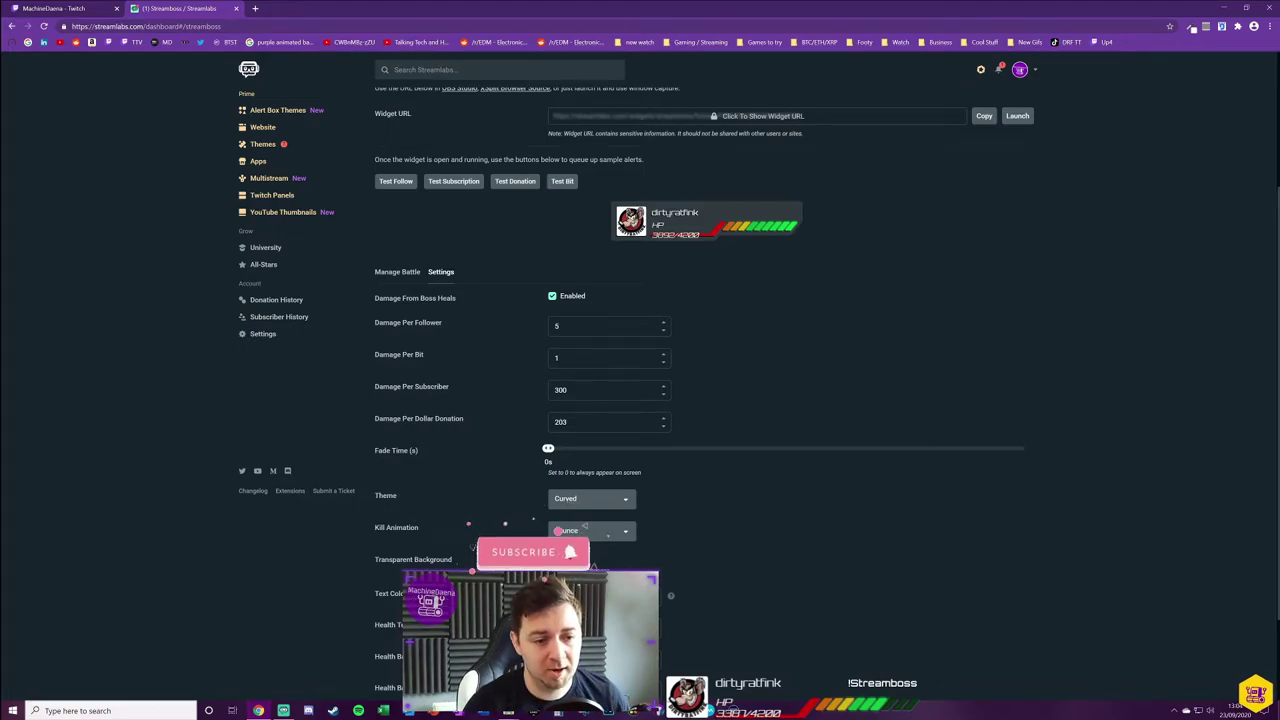
Examine the text and health colour settings, and look through the available fonts, searching for "uni".
scroll(821, 354, down, 2)
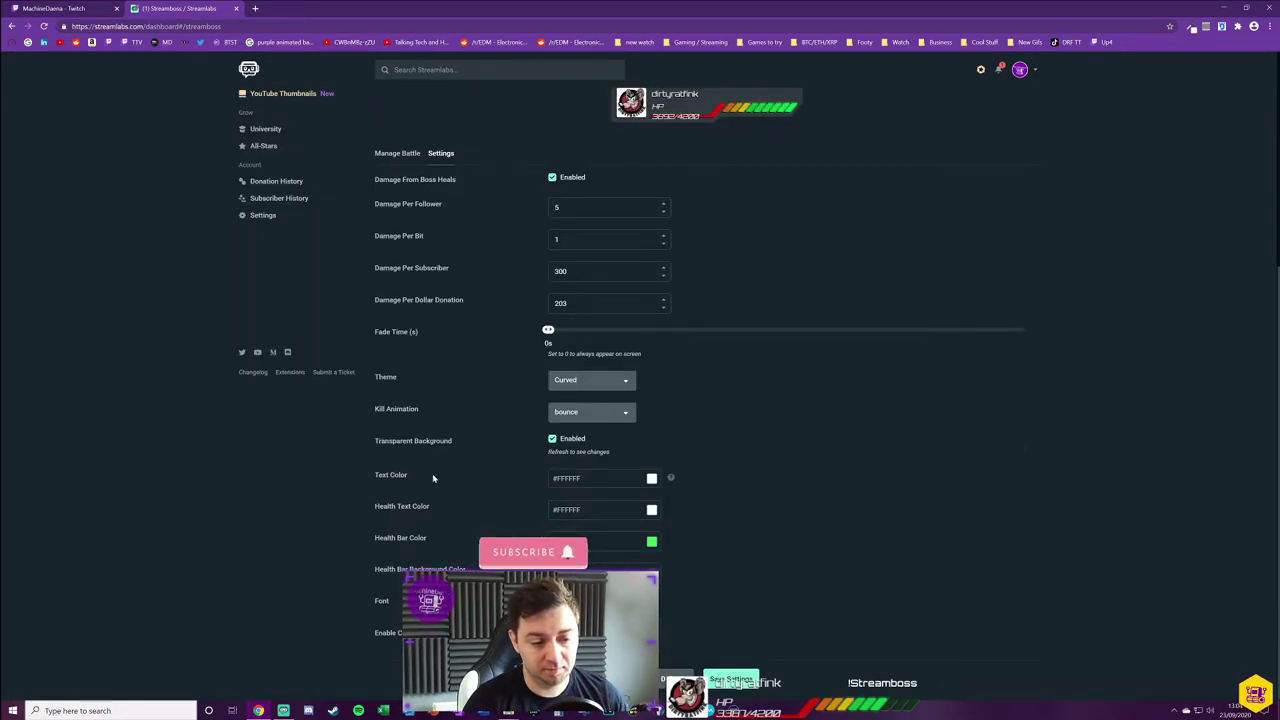
double_click(567, 478)
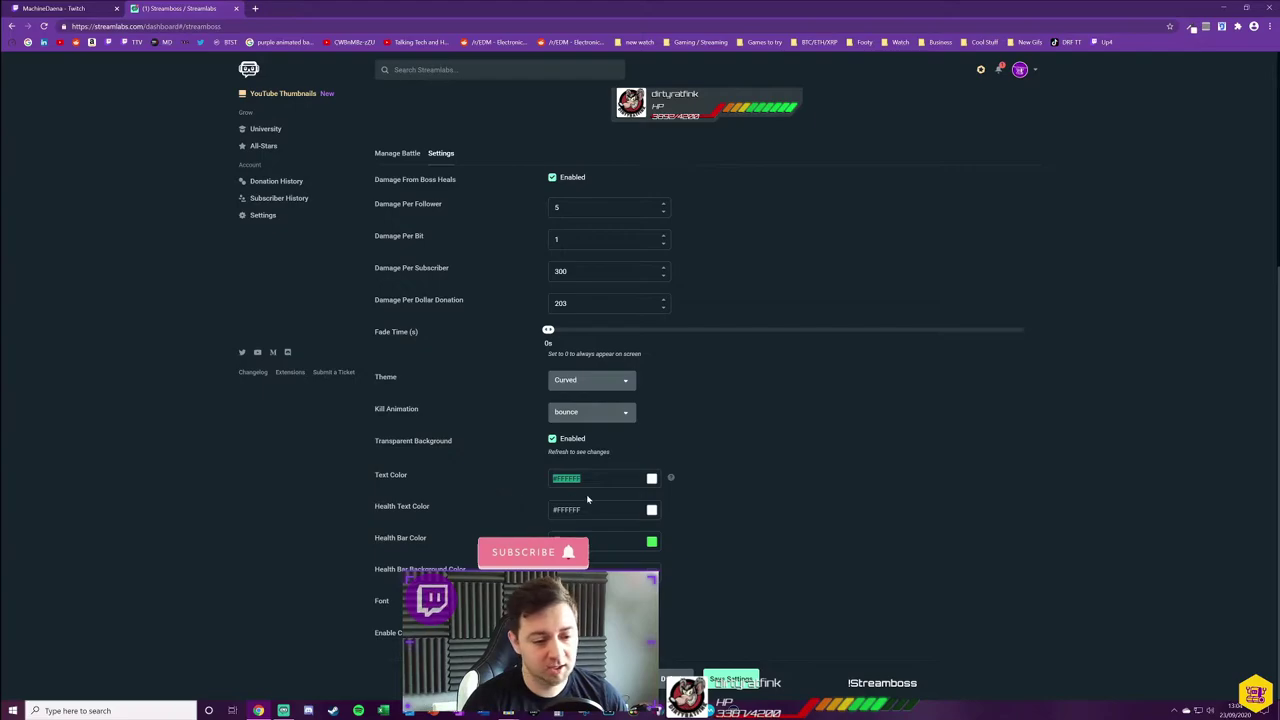
click(590, 509)
click(480, 534)
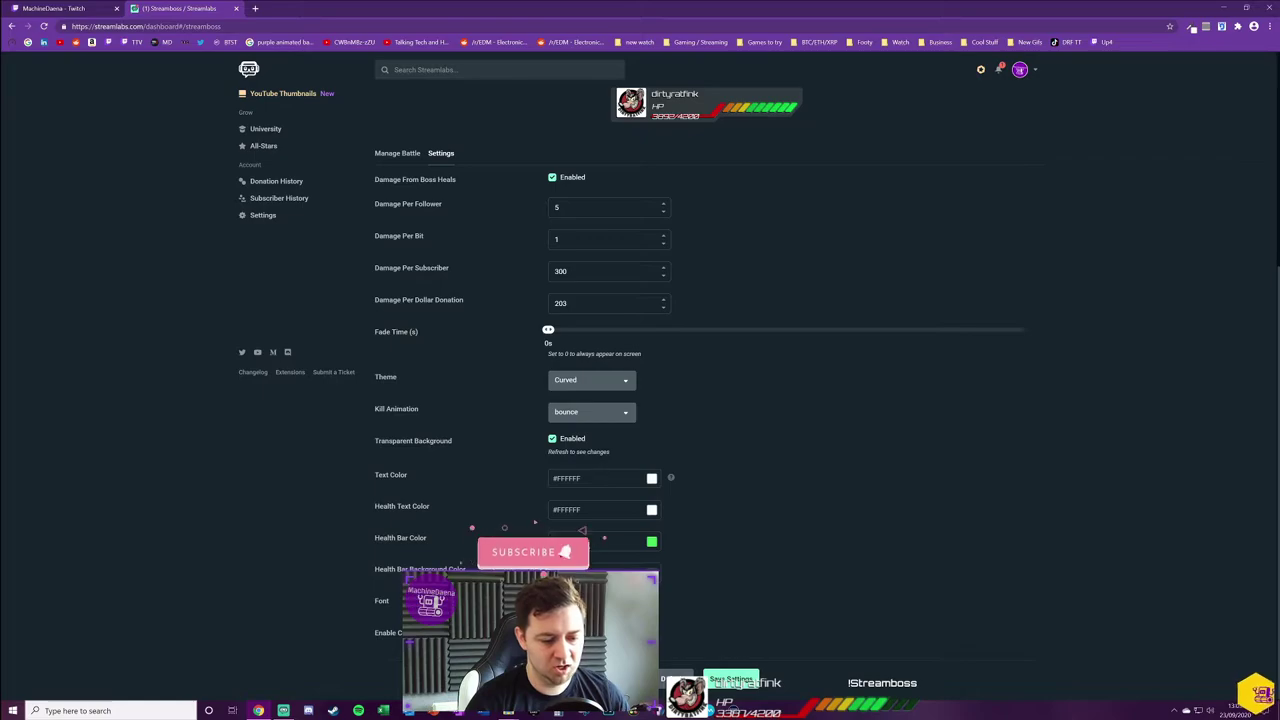
click(595, 600)
scroll(598, 543, down, 10)
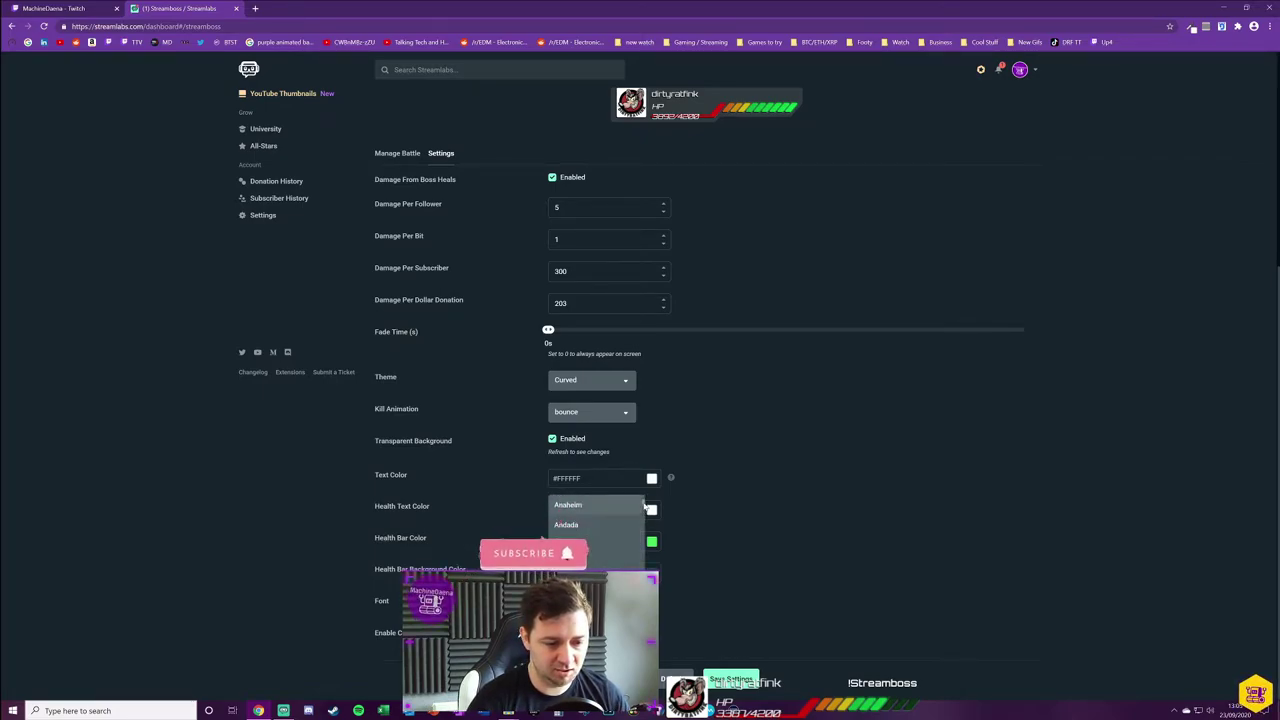
text(uni)
key(Return)
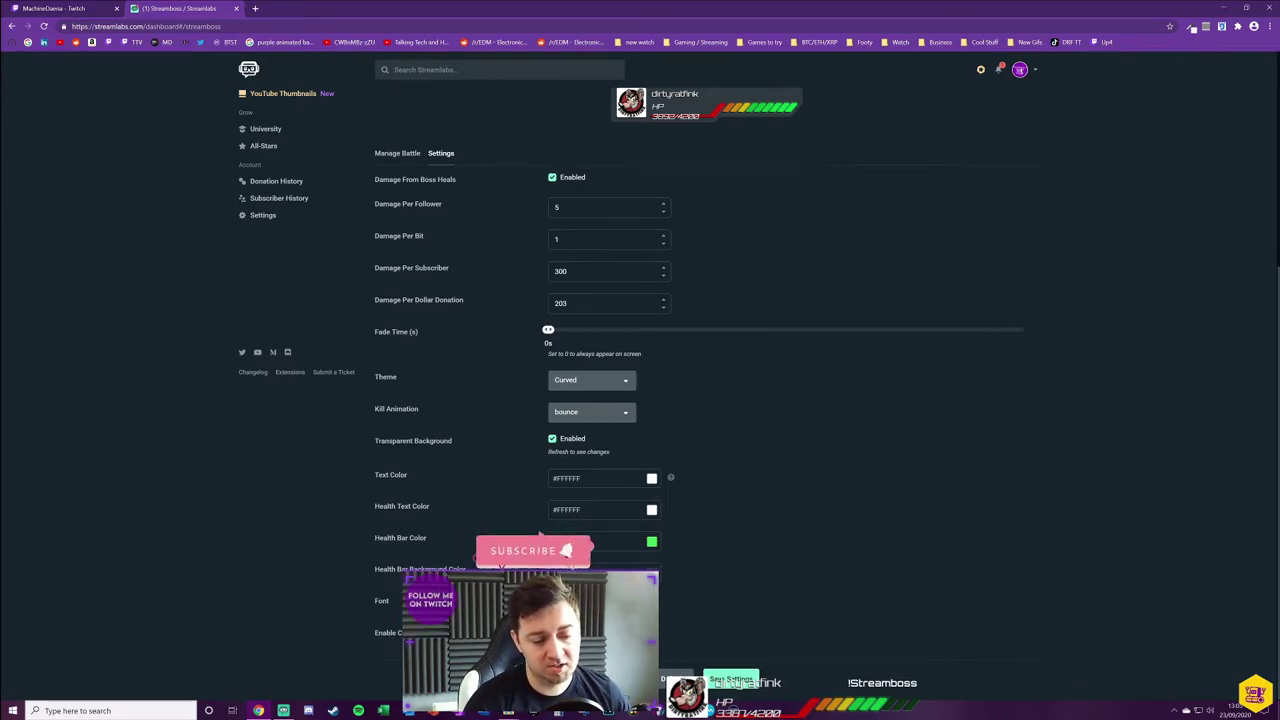
Set custom HTML/CSS to Disabled and save the Stream Boss settings.
scroll(808, 538, down, 2)
scroll(808, 538, down, 1)
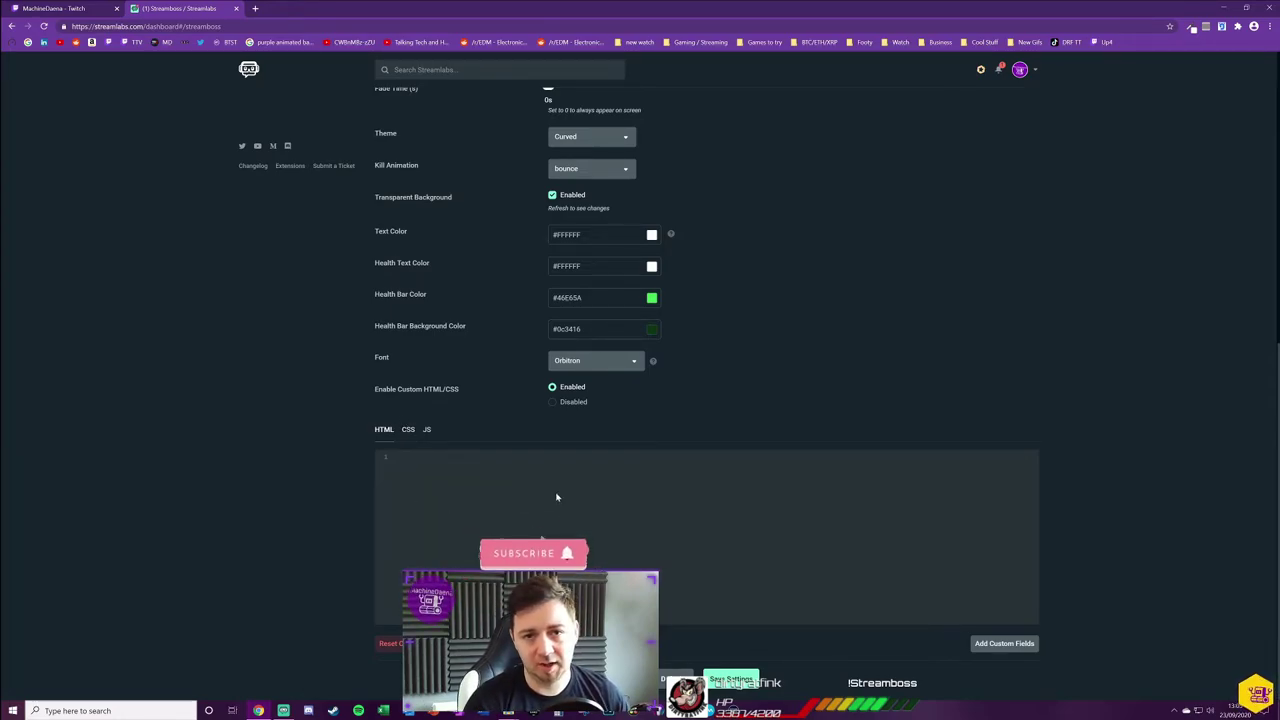
click(552, 402)
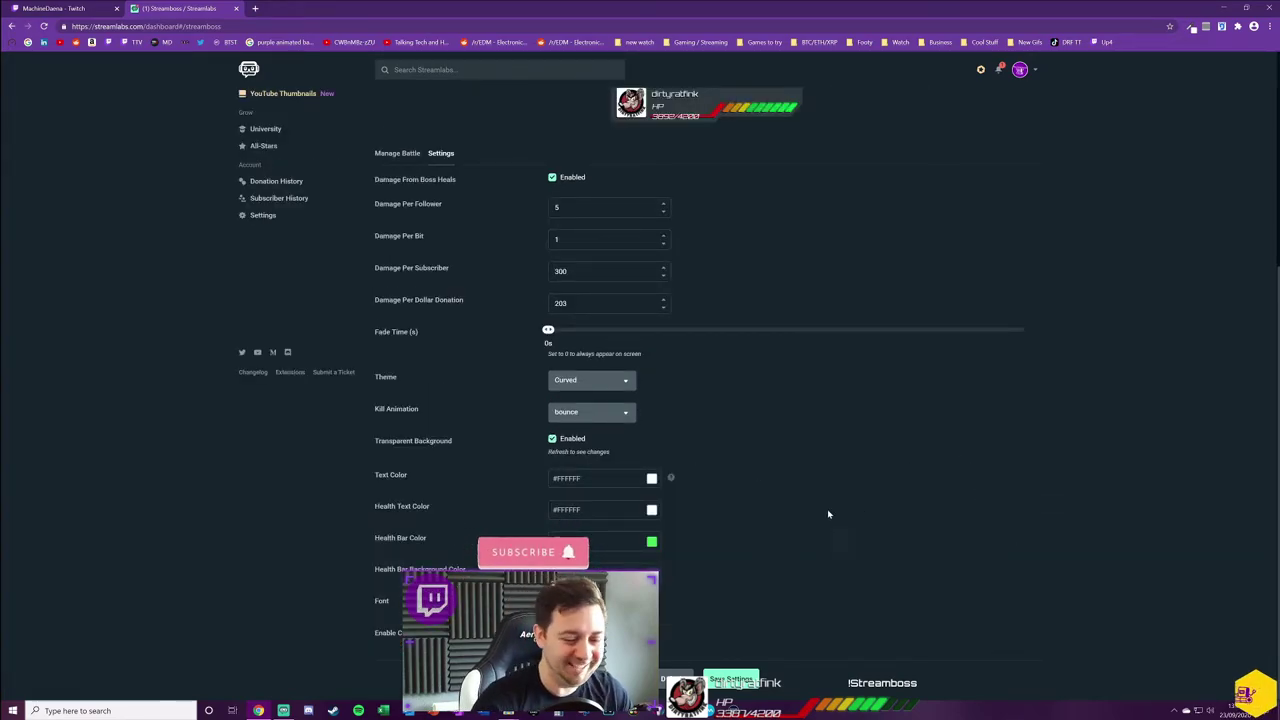
click(740, 680)
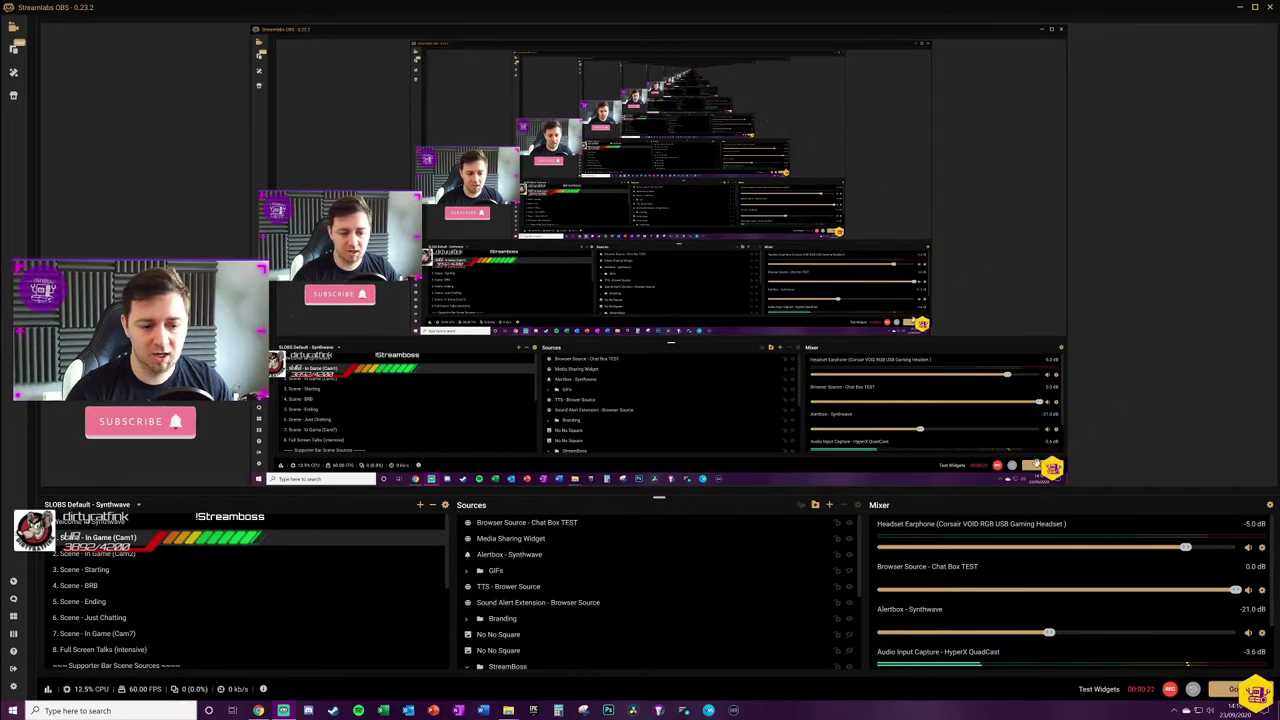
Add a new browser source named "Browser Source - StreamBoss TEST" to the In Game (Cam1) scene.
click(830, 507)
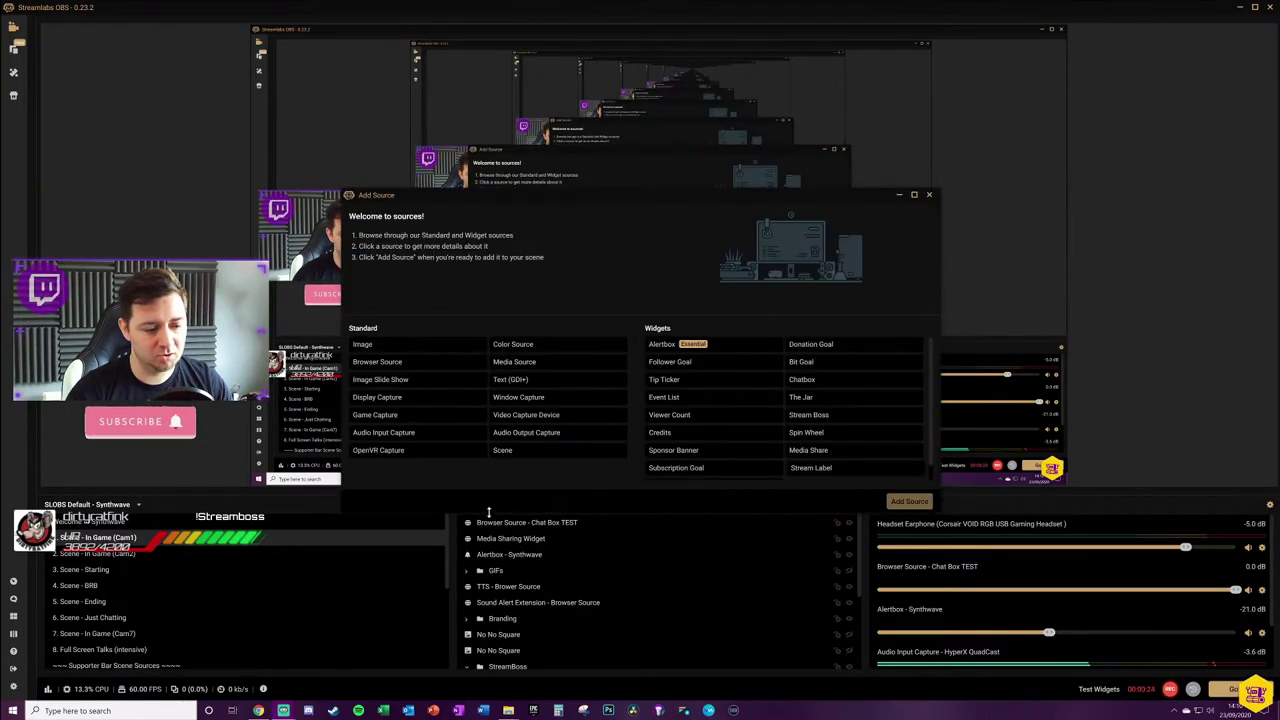
drag(541, 211, 551, 134)
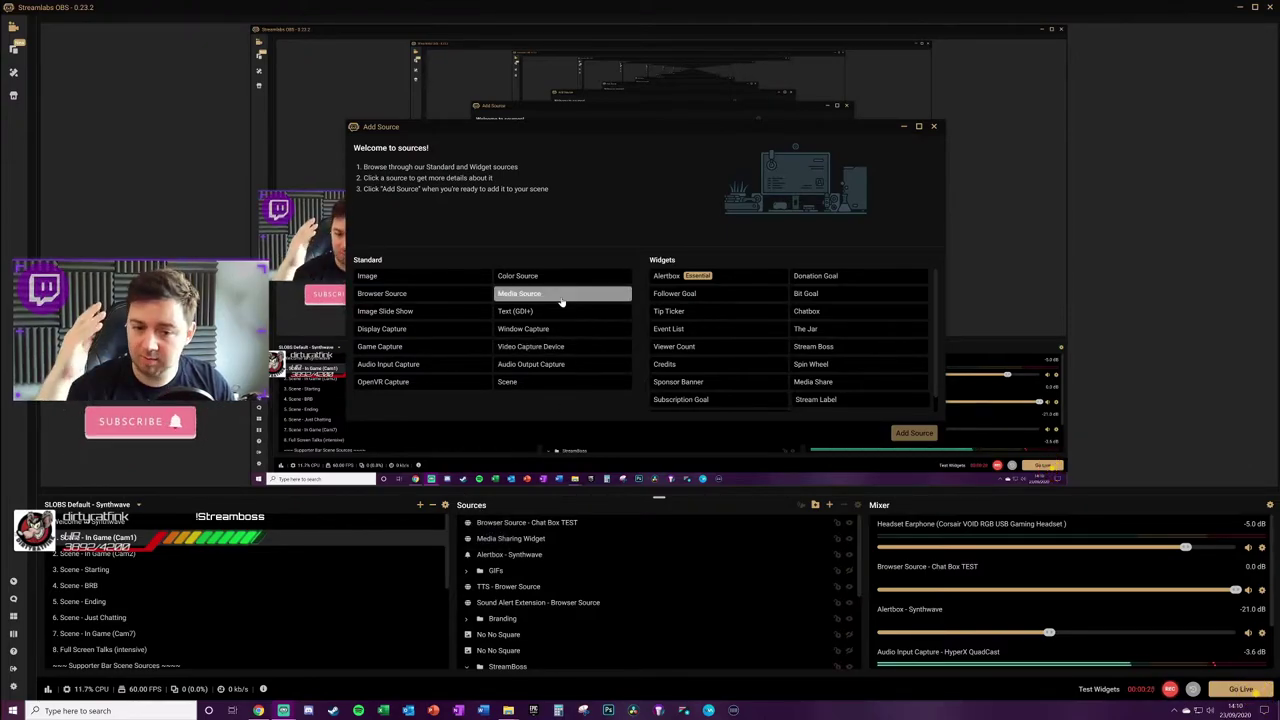
click(400, 300)
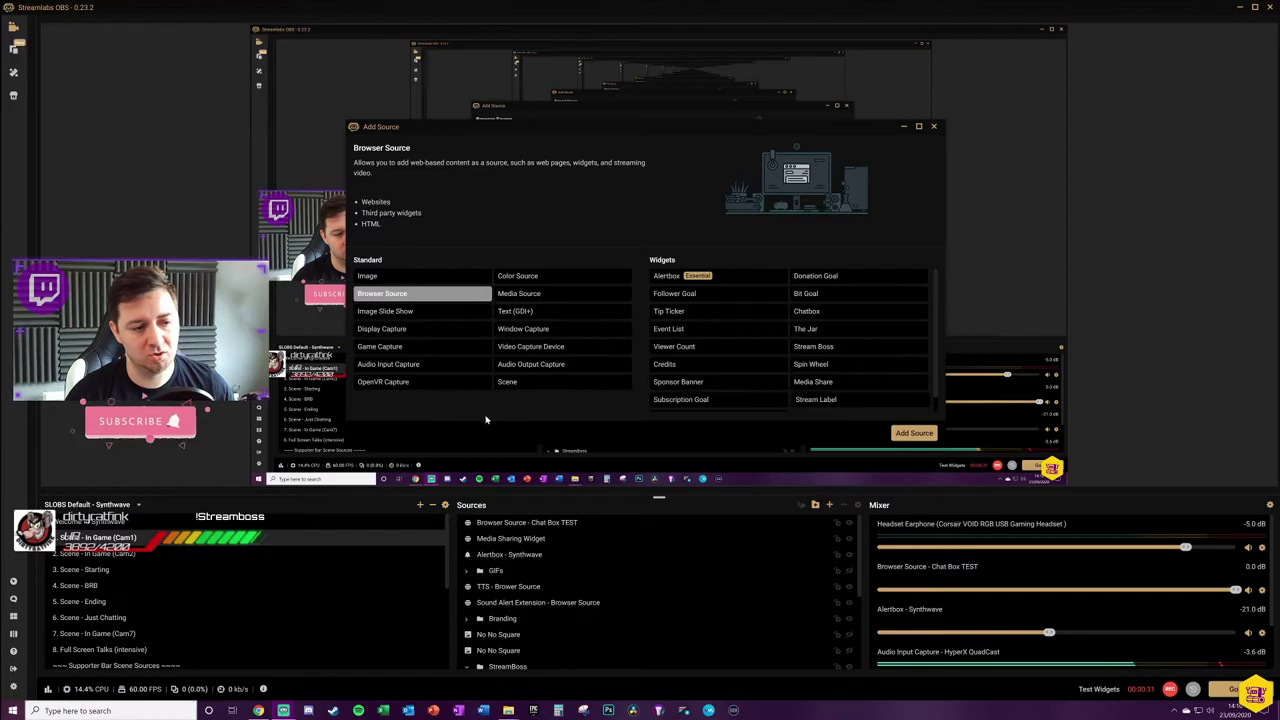
click(906, 433)
click(593, 420)
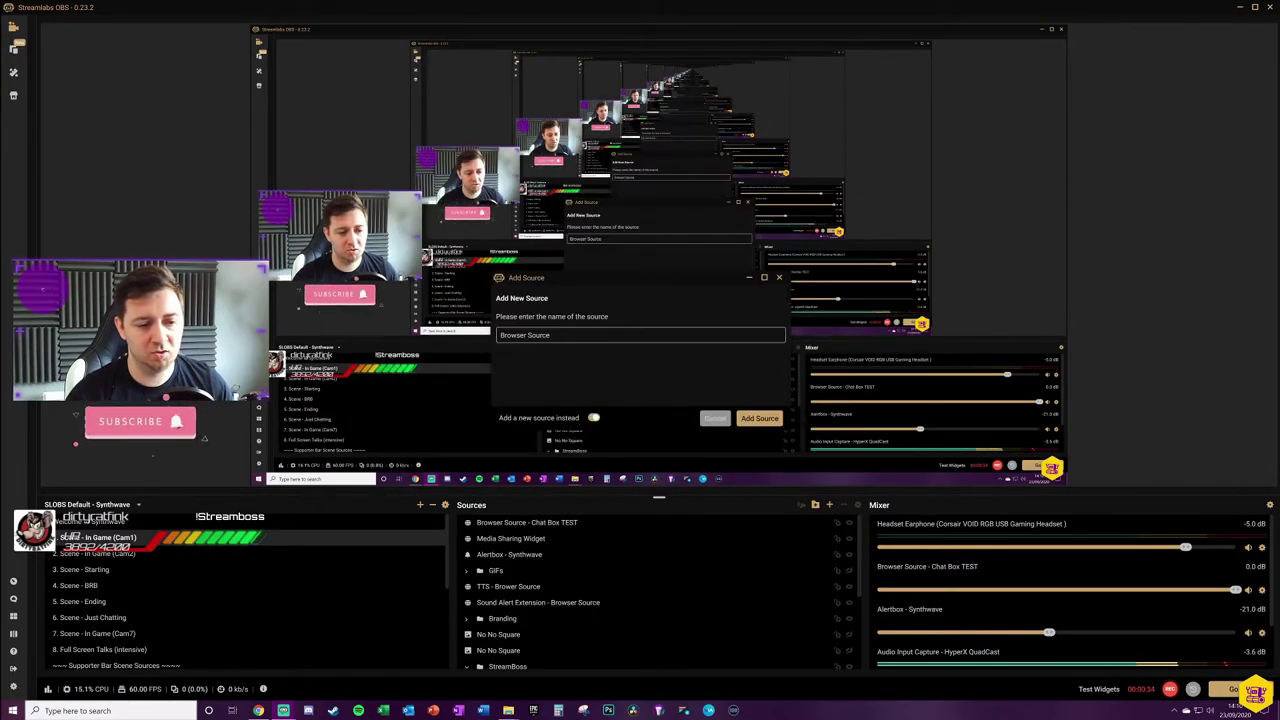
text(- StreamBoss TEST)
click(760, 418)
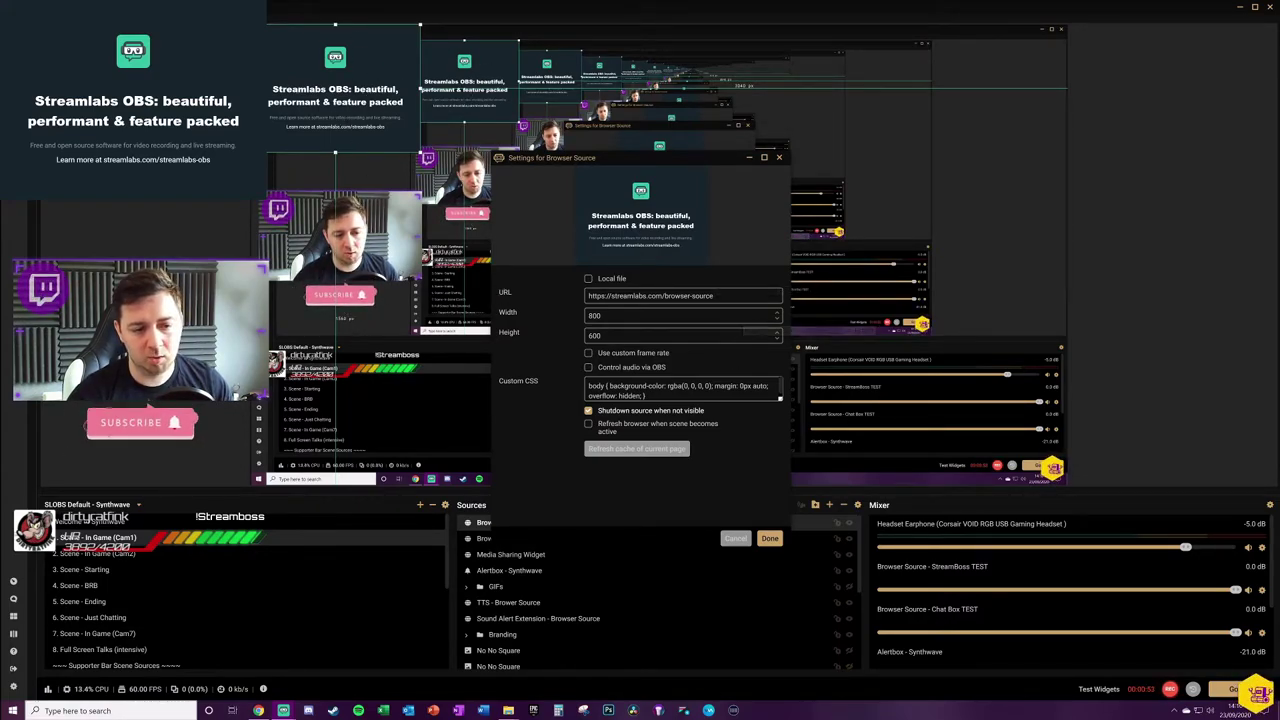
Paste the tokenised Stream Boss widget URL into the browser source, set its width to 1000, and accept the settings.
triple_click(650, 296)
key(ctrl+v)
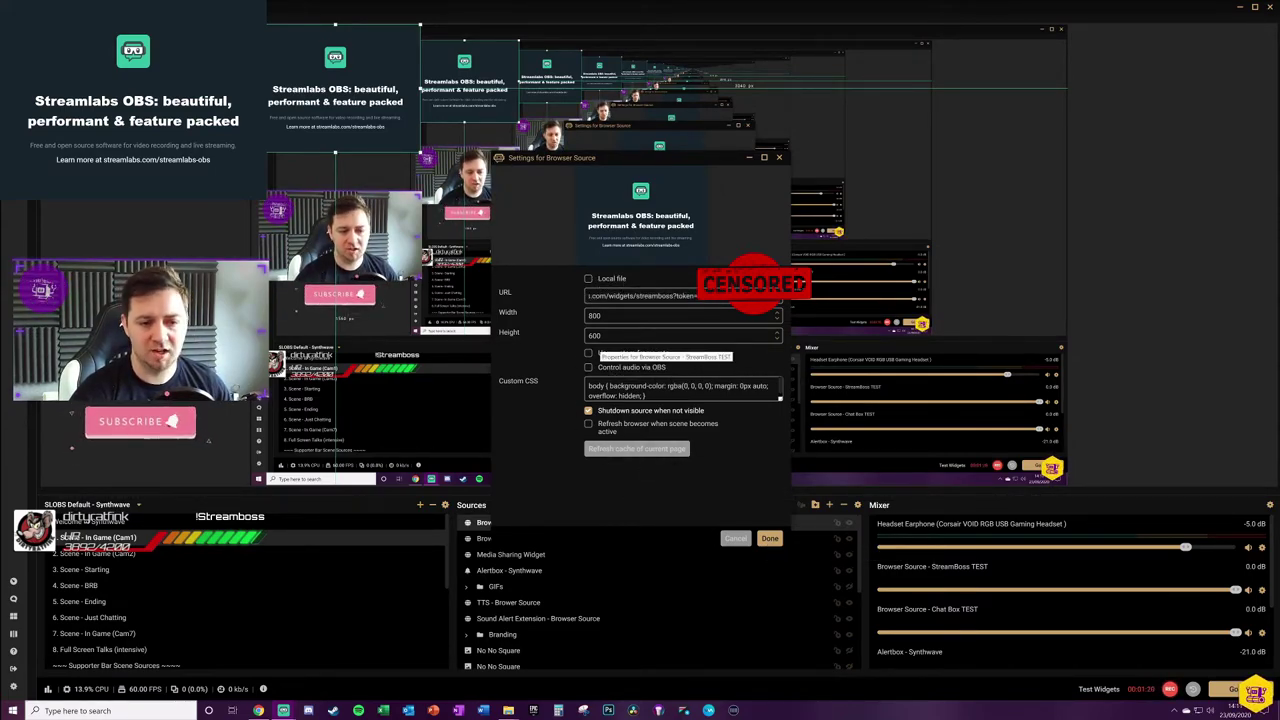
double_click(600, 315)
text(1)
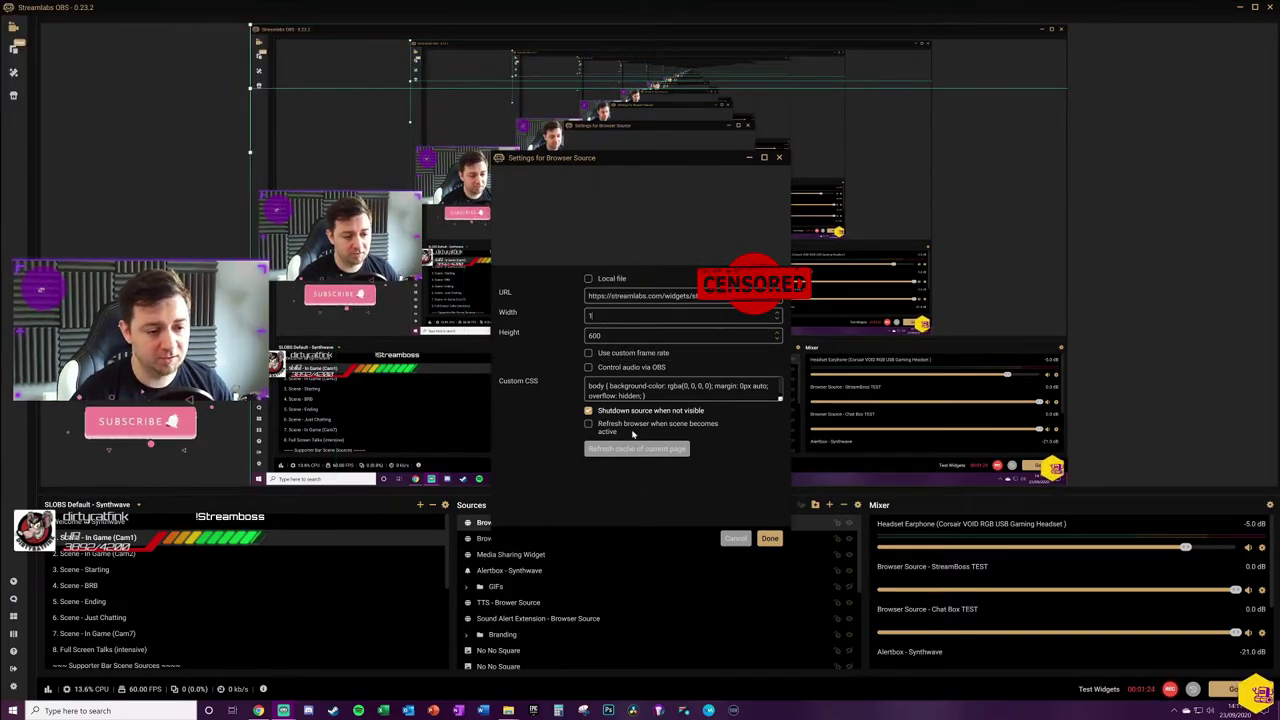
text(00)
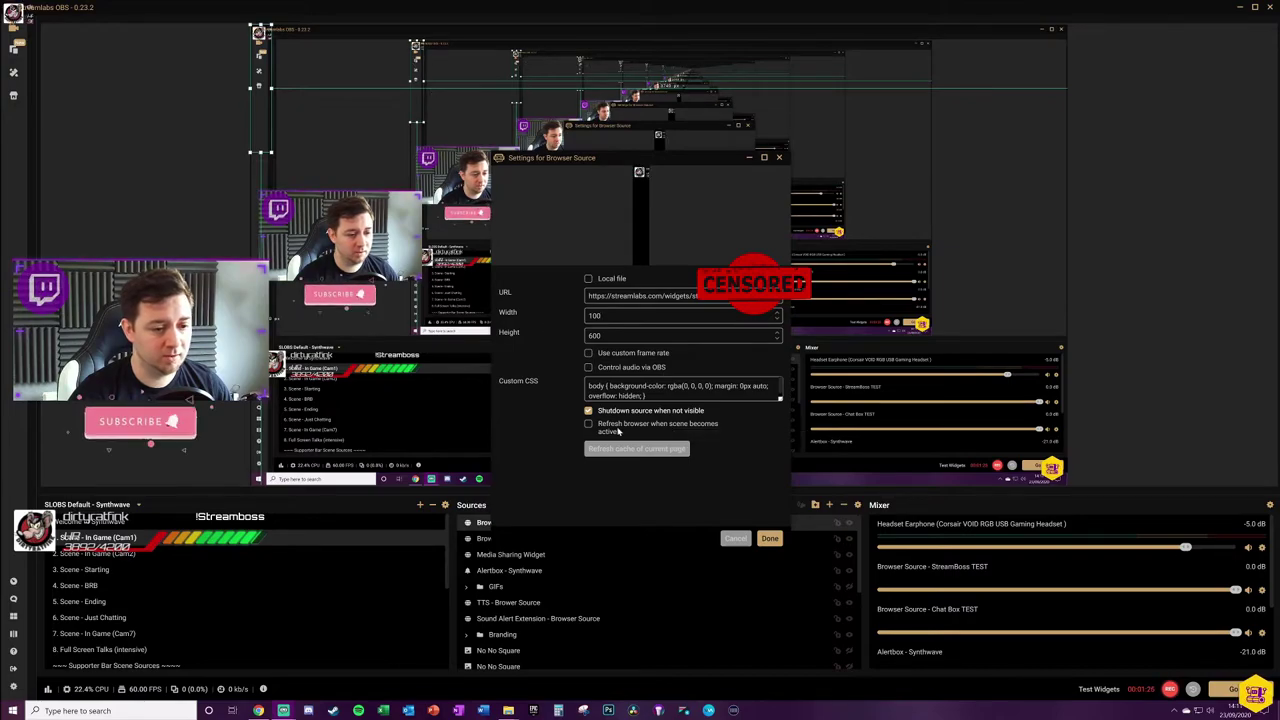
text(0)
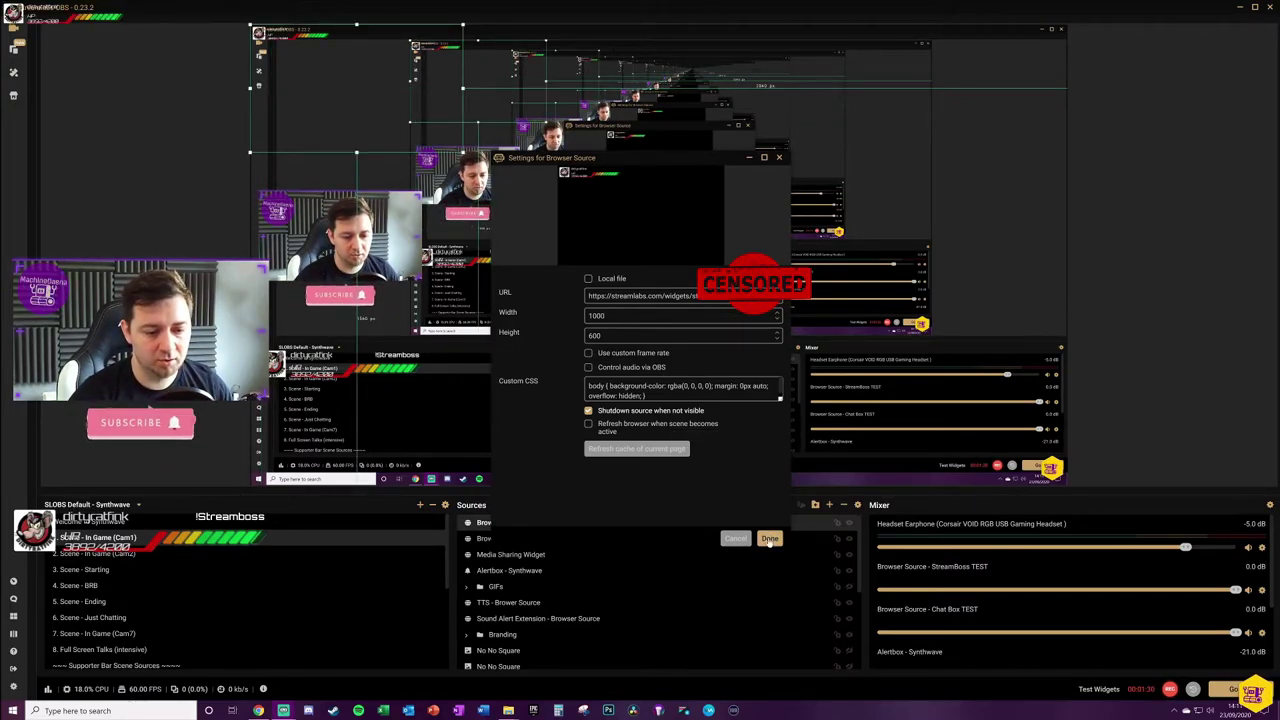
click(769, 539)
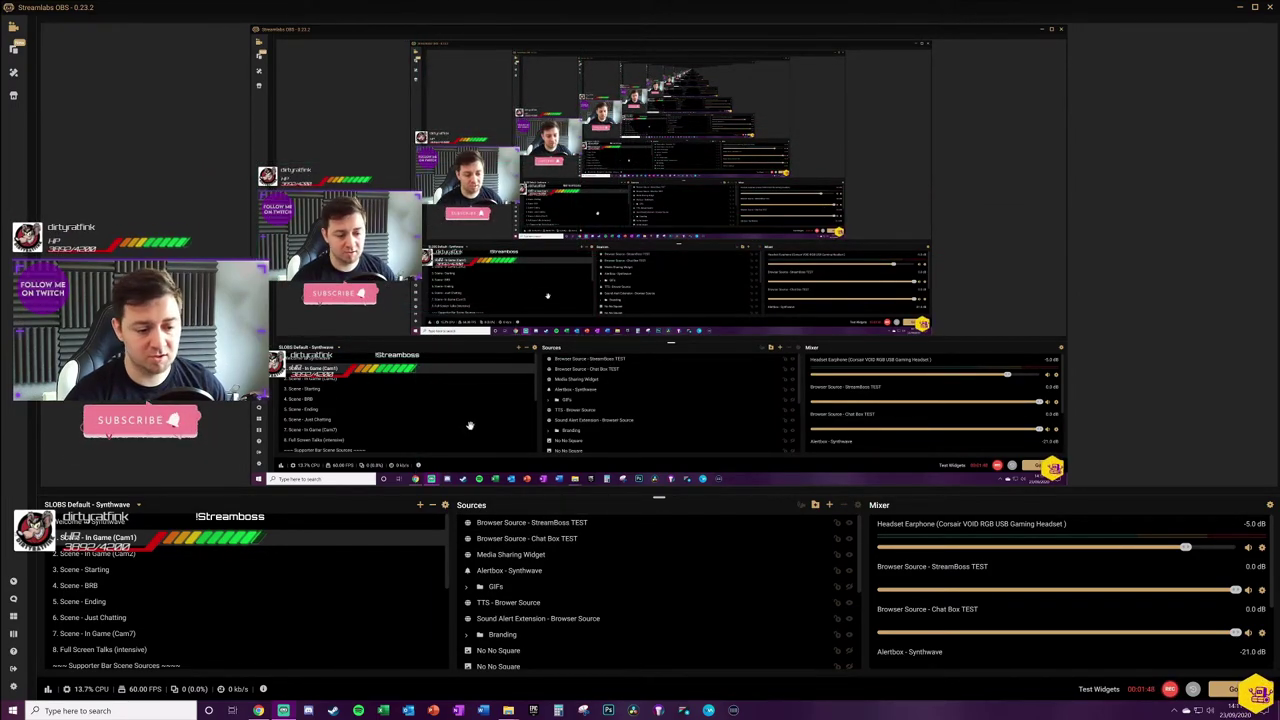
Locate the !StreamBoss text source inside the StreamBoss folder and highlight it in the scene.
scroll(554, 570, down, 3)
click(509, 549)
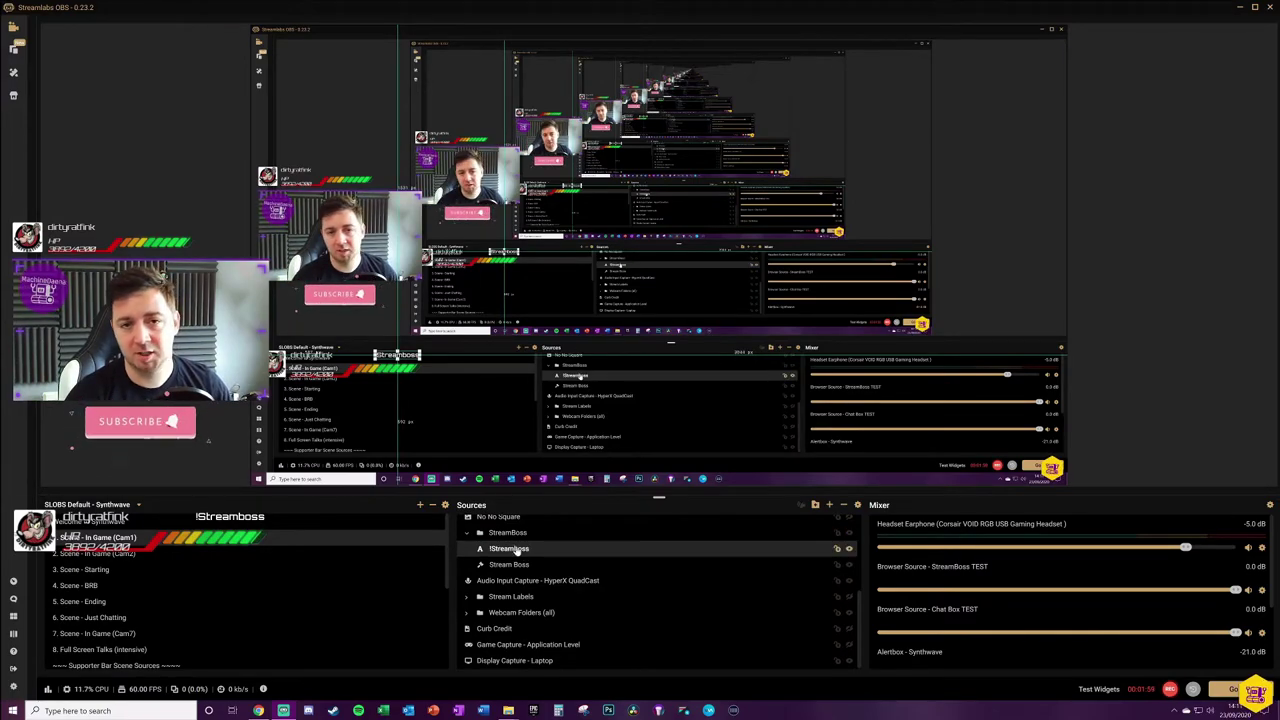
scroll(583, 538, up, 3)
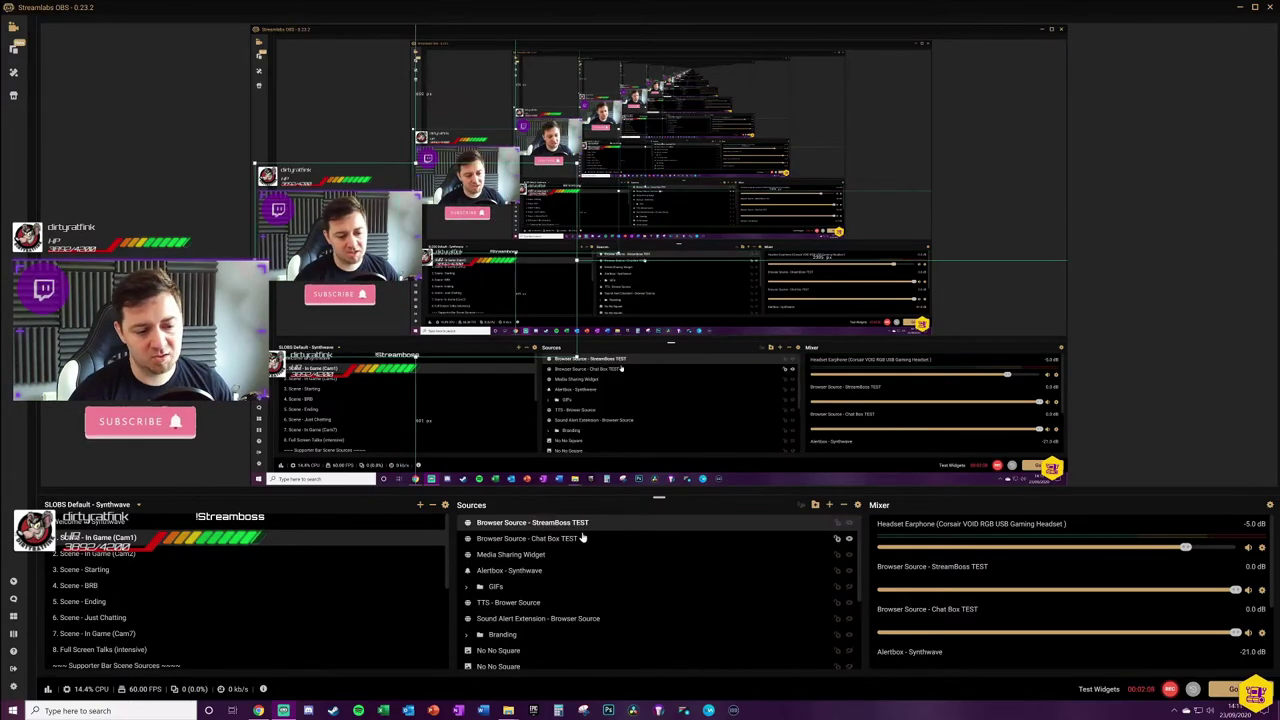
Add a Stream Boss widget source named "Stream Boss - TEST 2" to the scene.
click(829, 505)
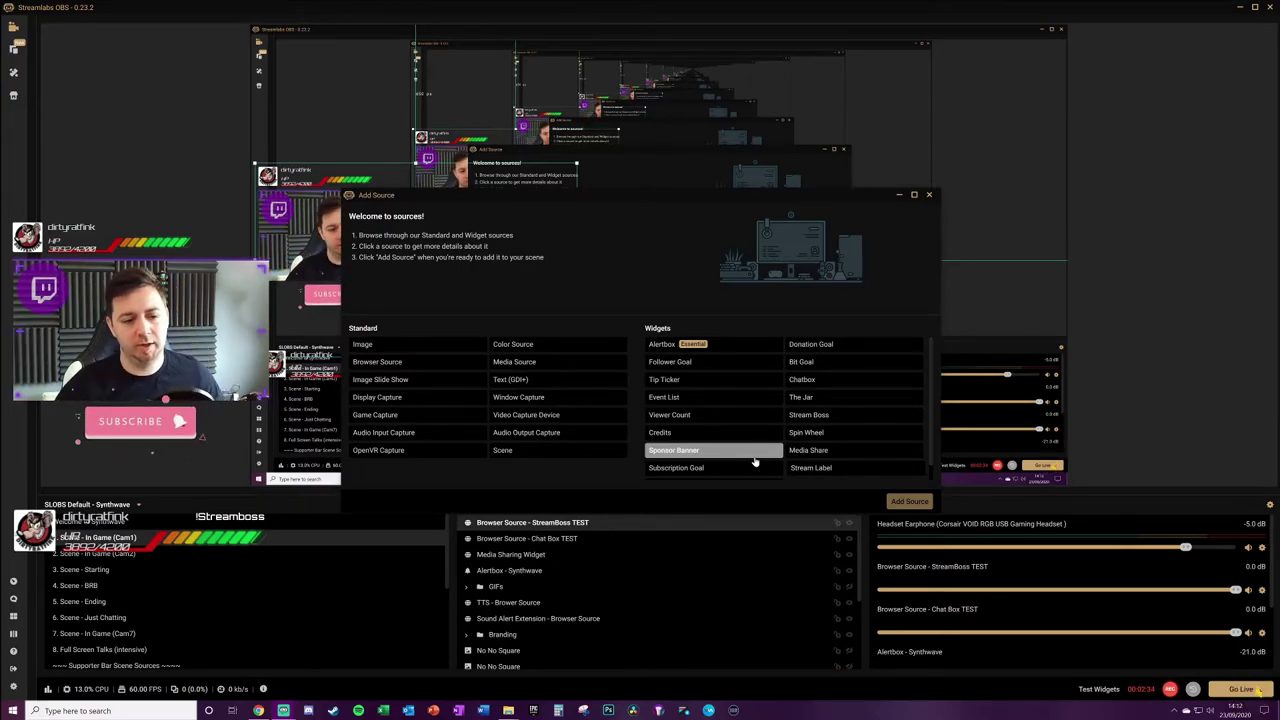
click(819, 418)
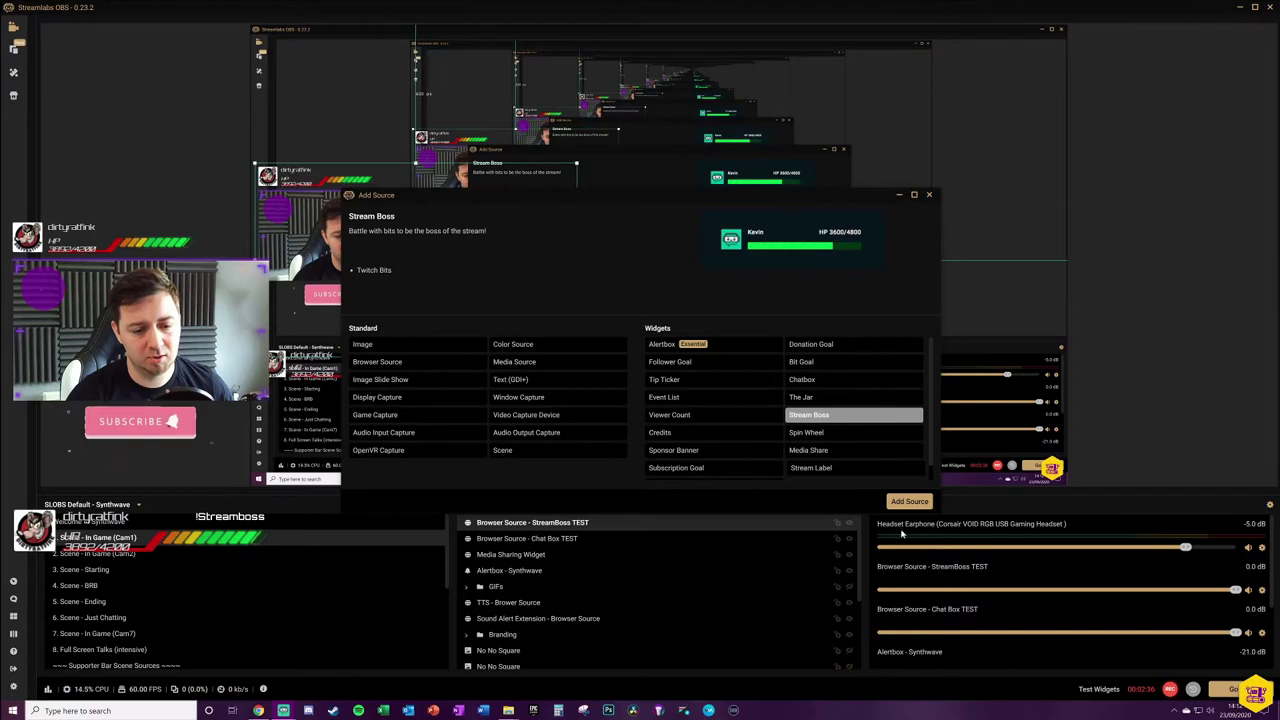
click(912, 501)
text(- TEST 2)
key(Return)
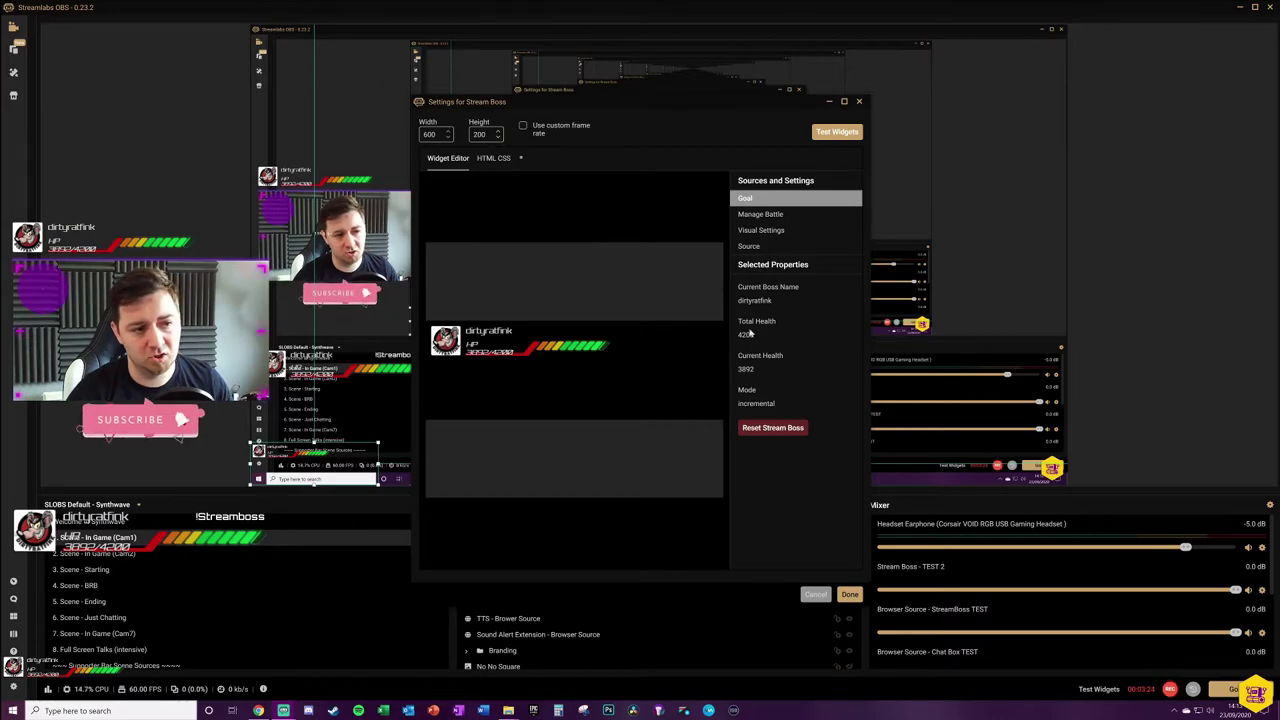
Review the new widget's battle, visual and source settings, and close its settings window.
click(760, 214)
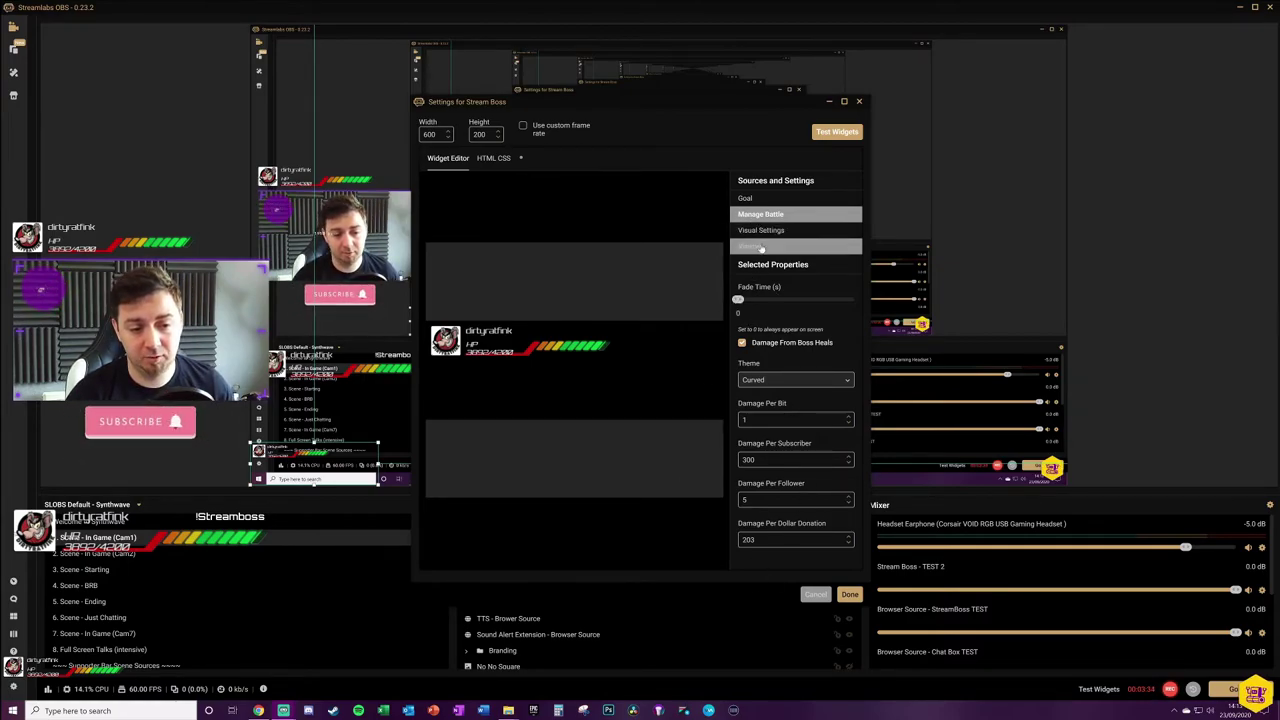
click(763, 230)
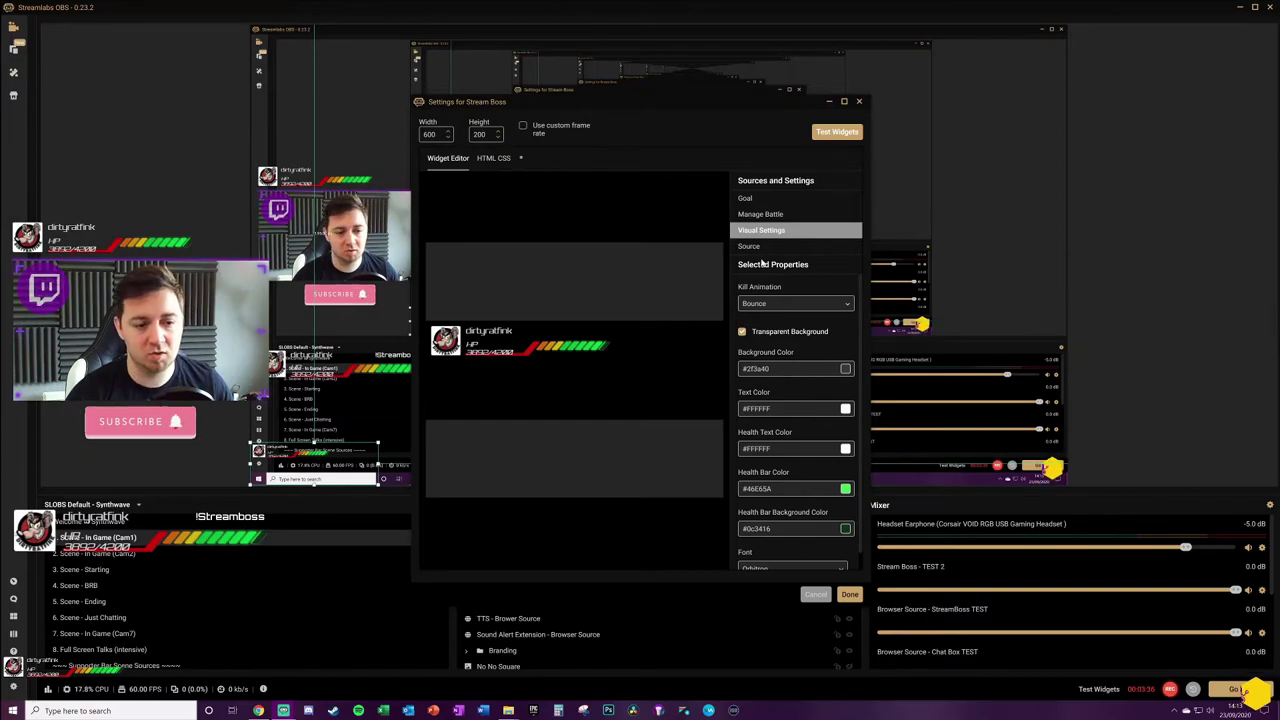
click(749, 246)
click(849, 594)
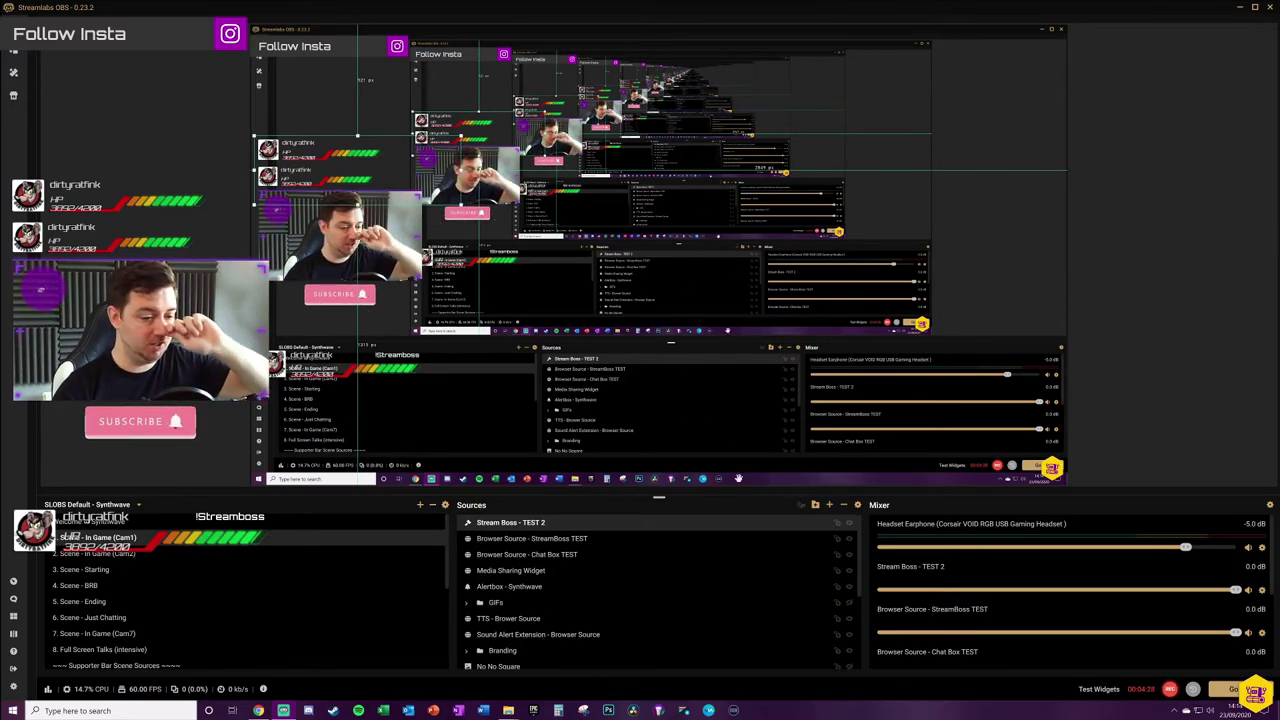
Open the visual settings of Stream Boss - TEST 2, move the window clear of the scene preview, and trigger a test follow.
right_click(738, 531)
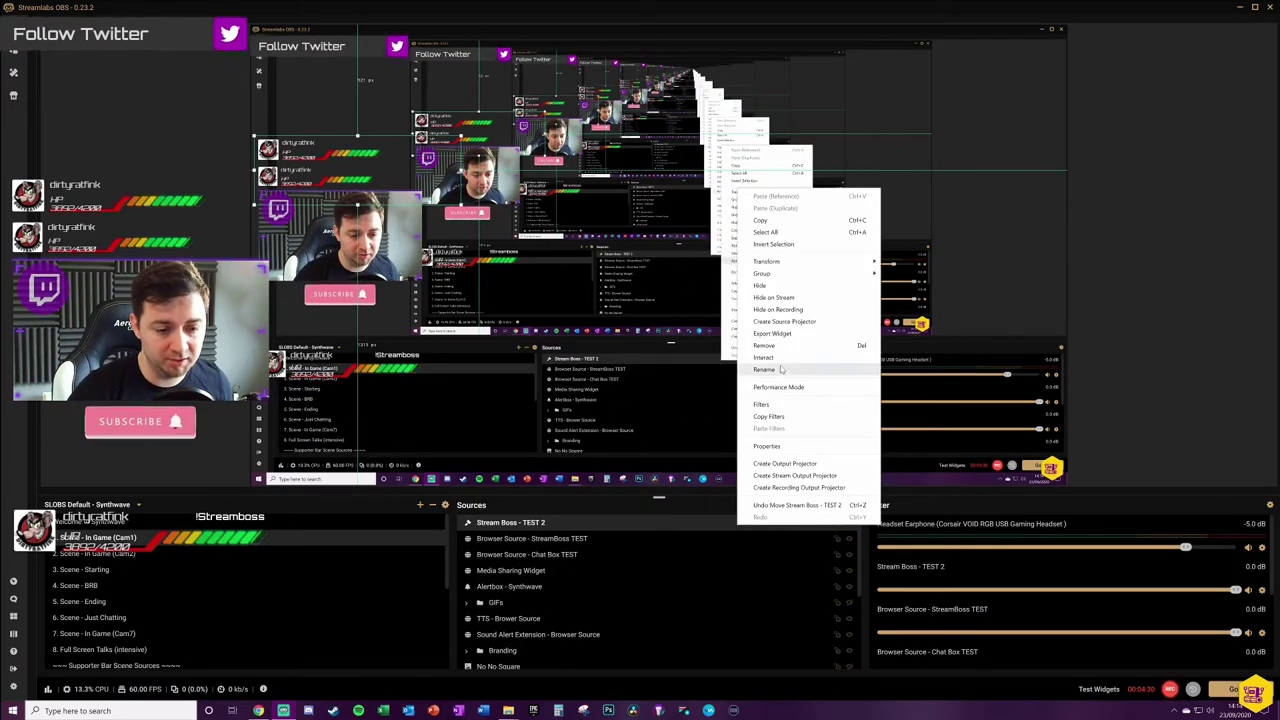
click(768, 446)
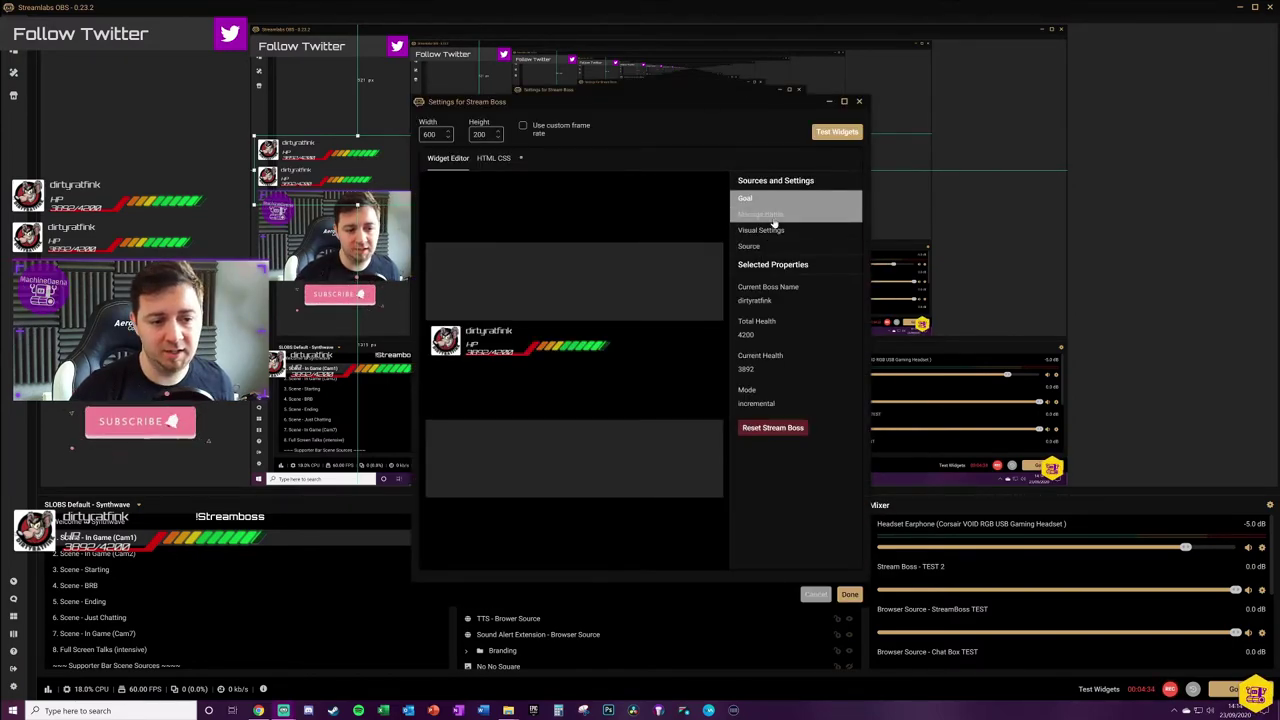
click(776, 231)
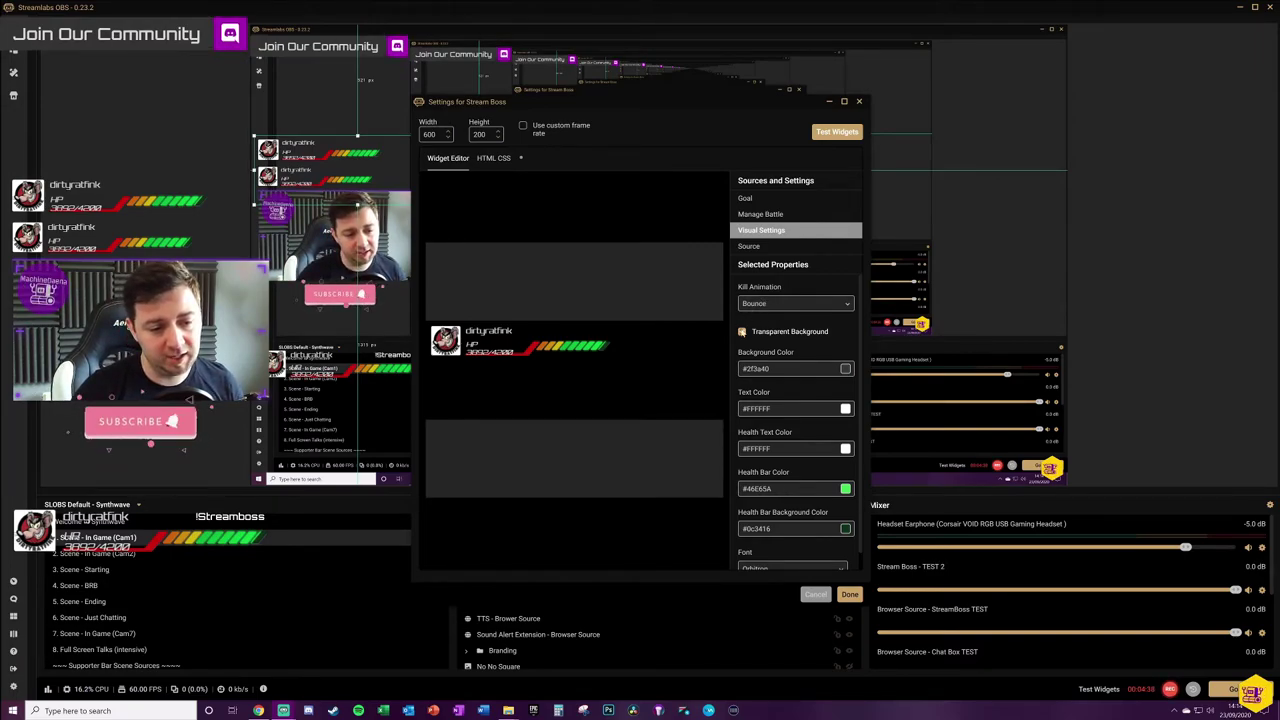
click(837, 131)
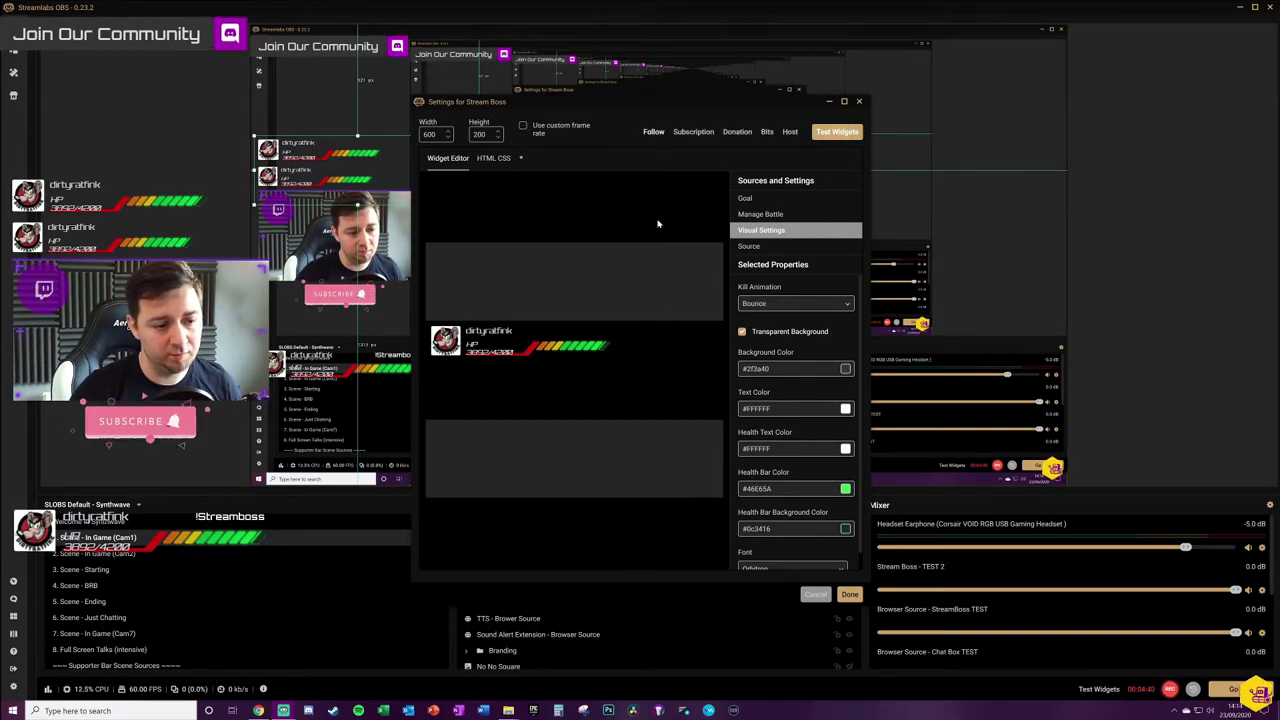
drag(602, 107, 948, 150)
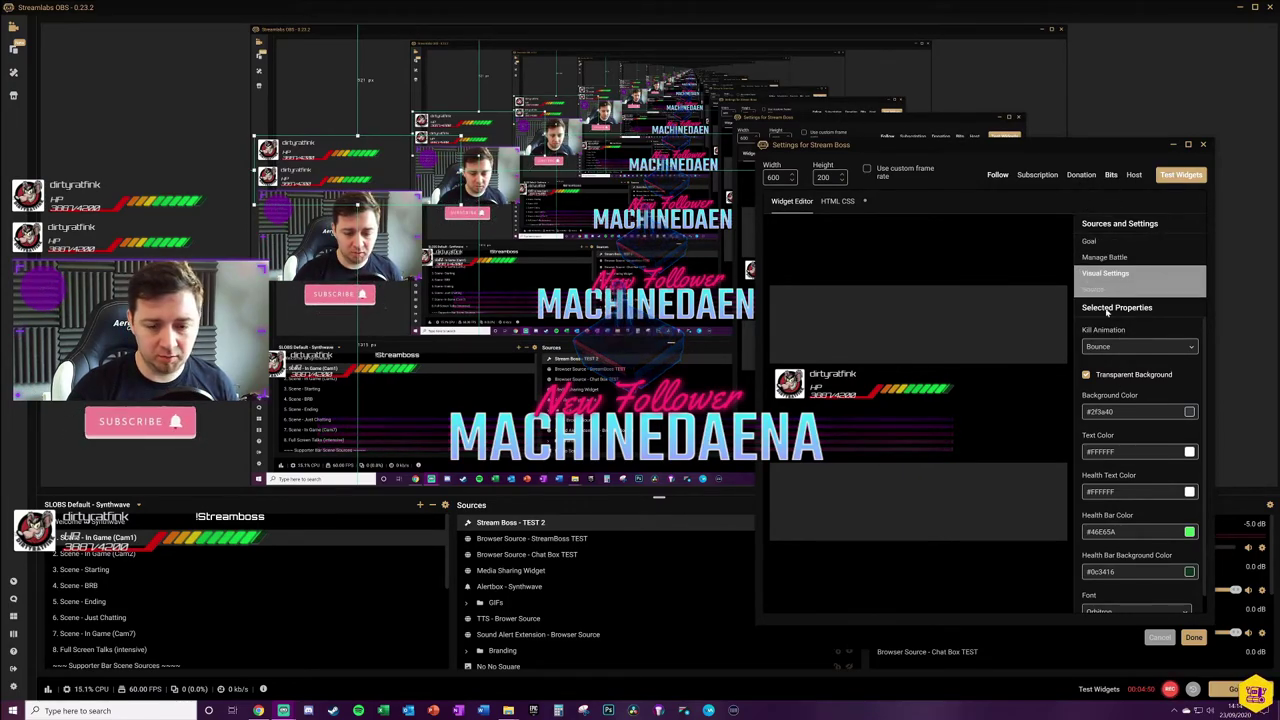
Set Kill Animation to Rotate In and try it with test subscription and donation events.
click(1139, 346)
scroll(1124, 477, down, 7)
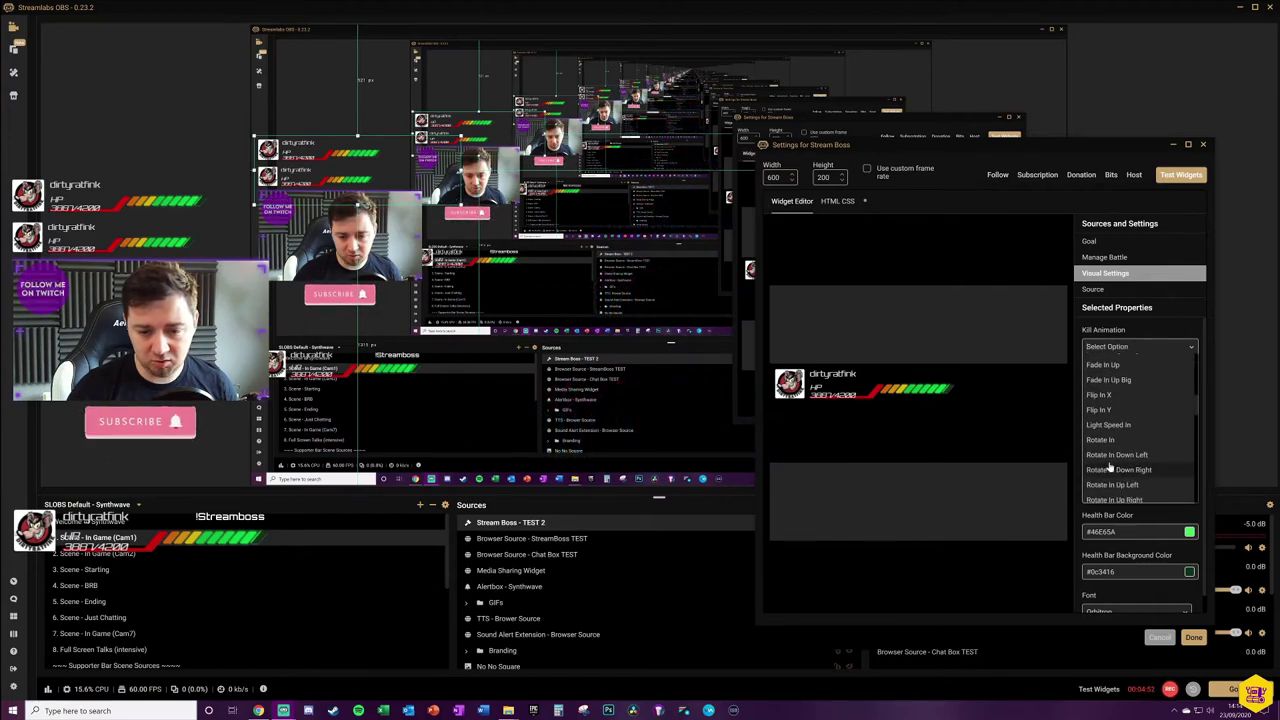
click(1114, 441)
click(1040, 176)
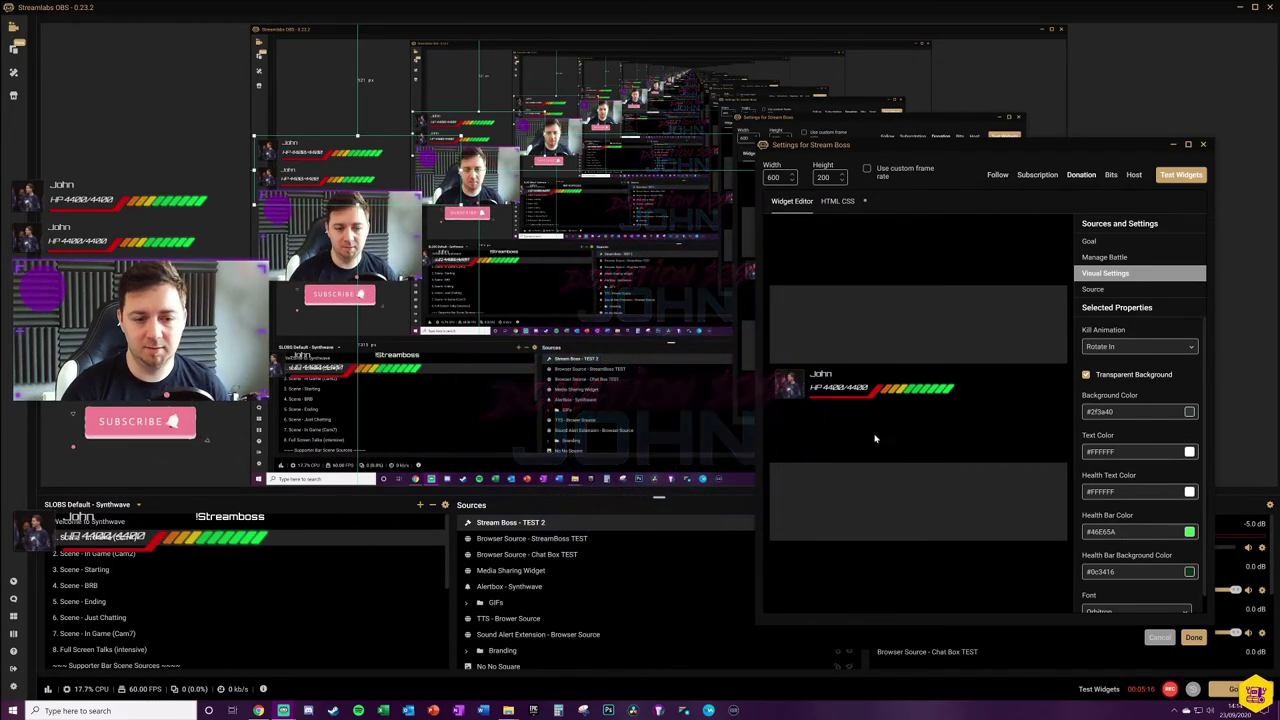
Browse the available kill animations, including the zoom, slide and bounce options.
click(1126, 347)
scroll(1142, 420, down, 5)
scroll(1142, 443, up, 6)
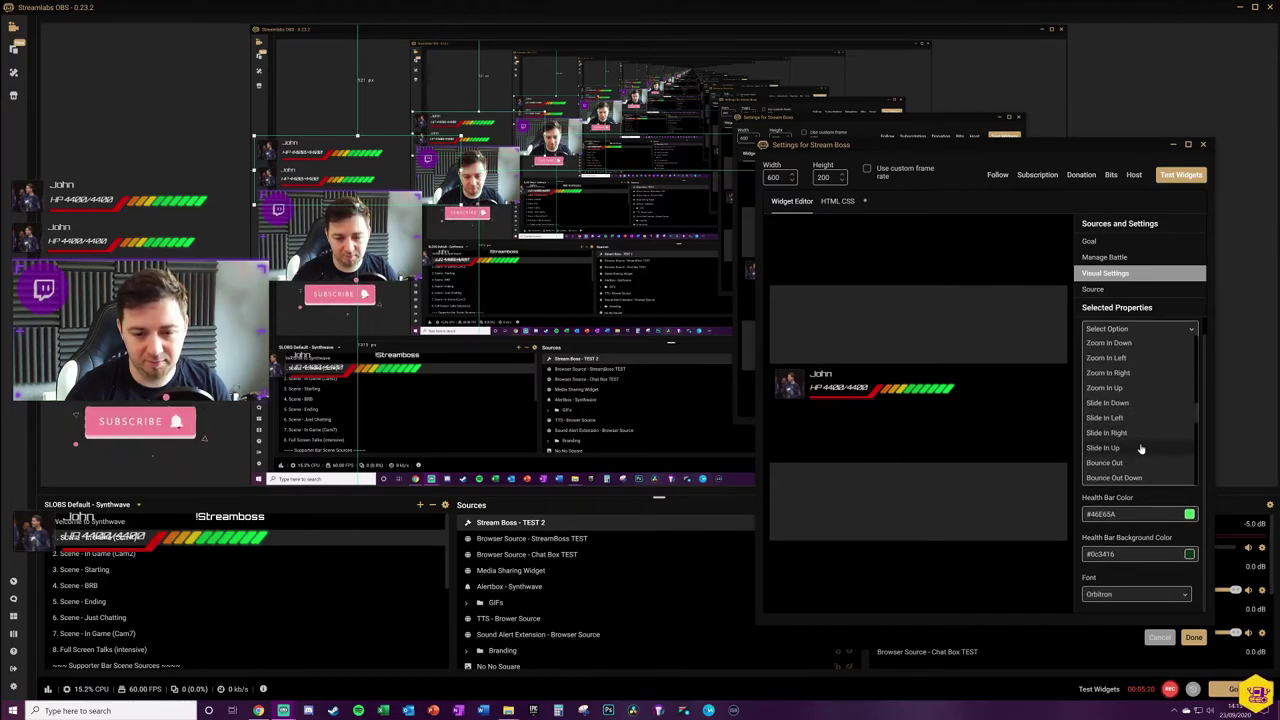